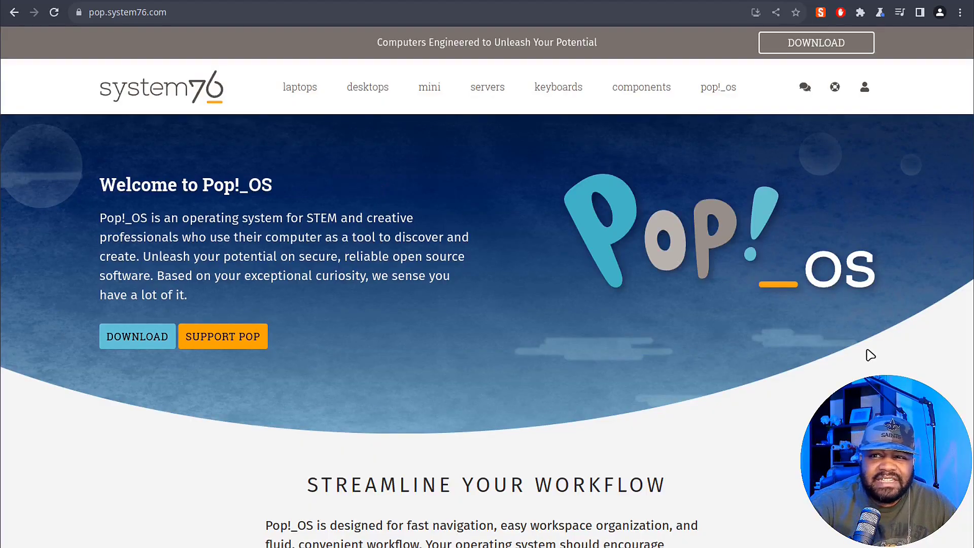
Step: Download the standard Pop!_OS 22.04 LTS ISO and highlight the Disable Secure Boot warning
left_click(823, 45)
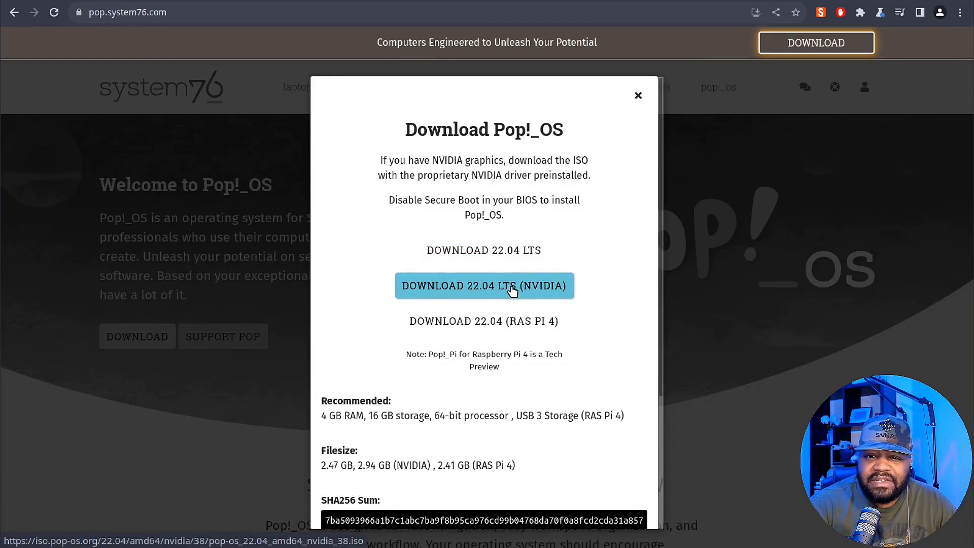
left_click(568, 248)
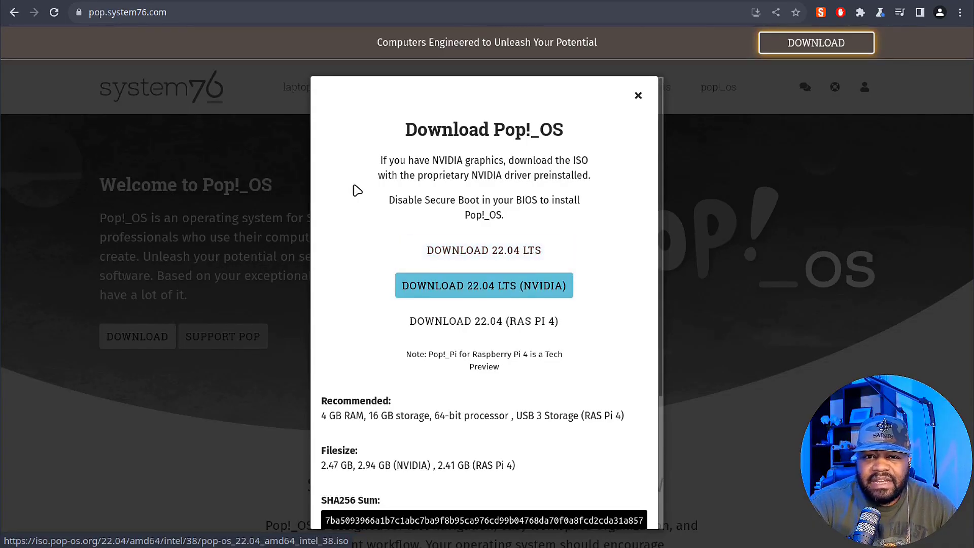
left_click_drag(389, 200, 541, 218)
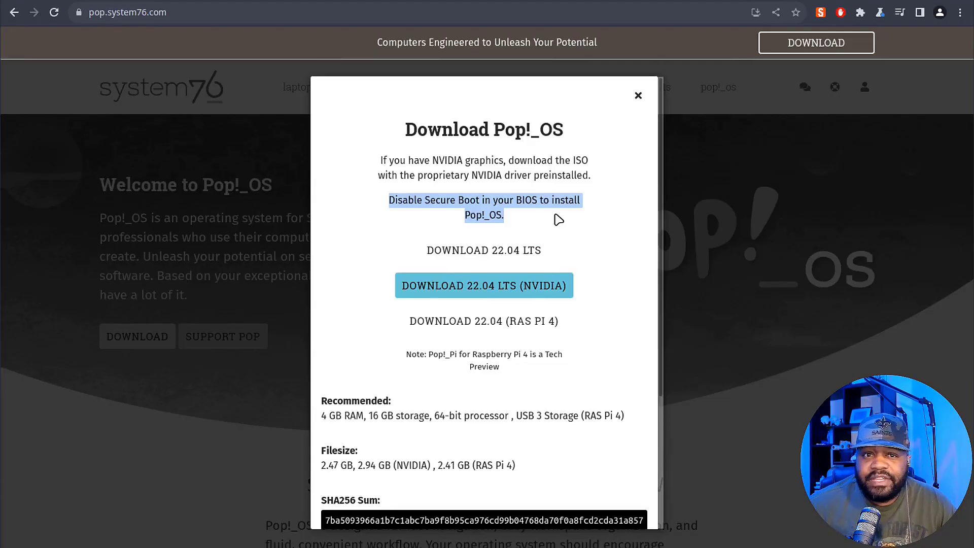
Step: Dismiss the Download Pop!_OS dialog with Esc
key("Escape")
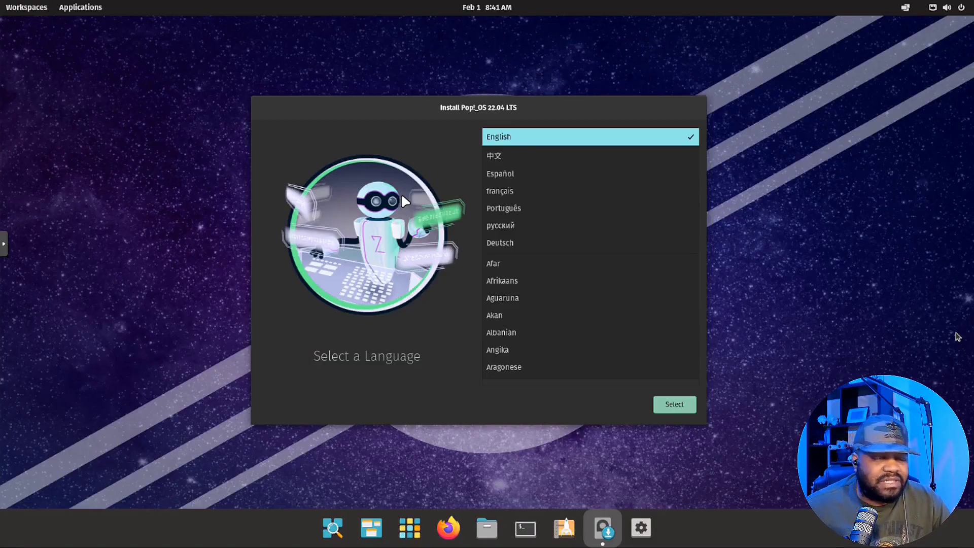
Step: Choose English (United States) language and the Default English (US) keyboard layout
left_click(680, 404)
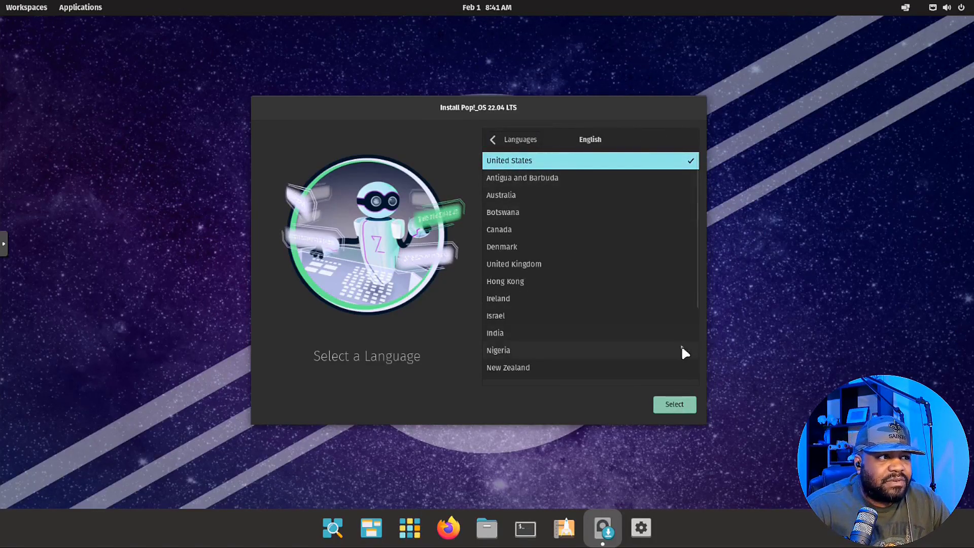
left_click(679, 406)
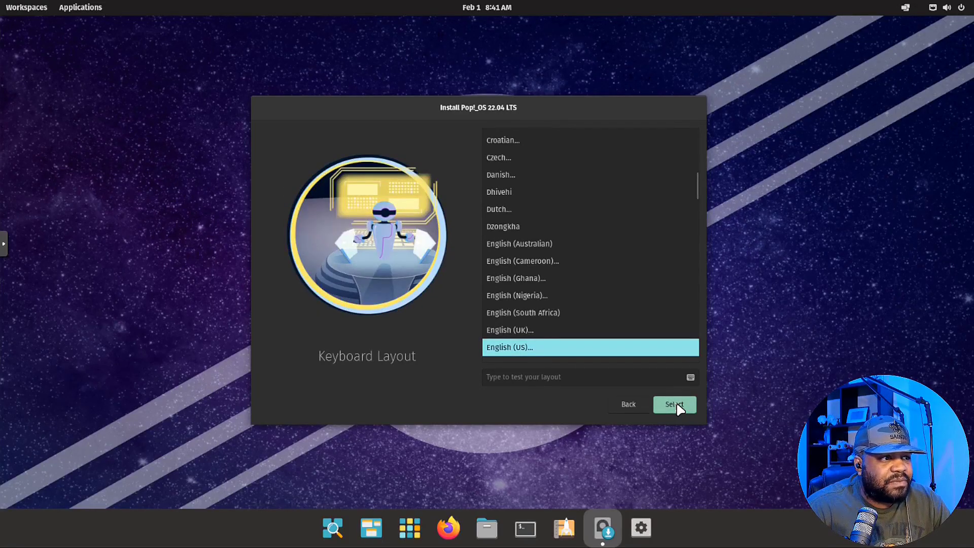
left_click(686, 407)
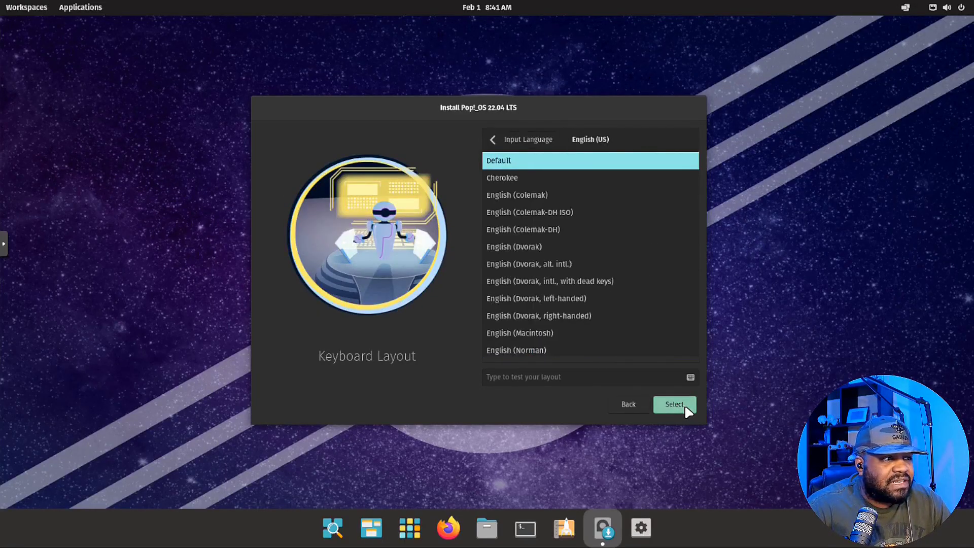
left_click(675, 405)
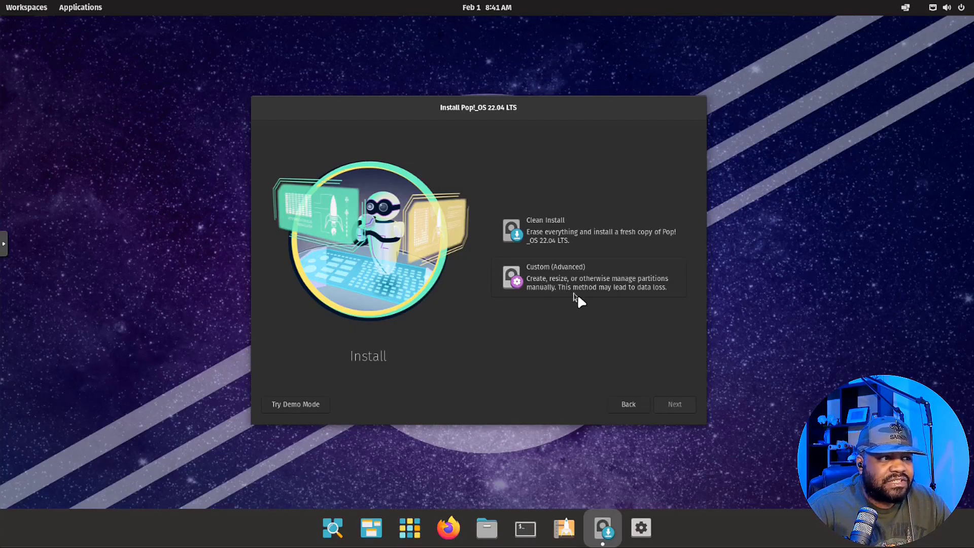
Step: Choose Clean Install targeting the Virtio Block Device drive
left_click(549, 231)
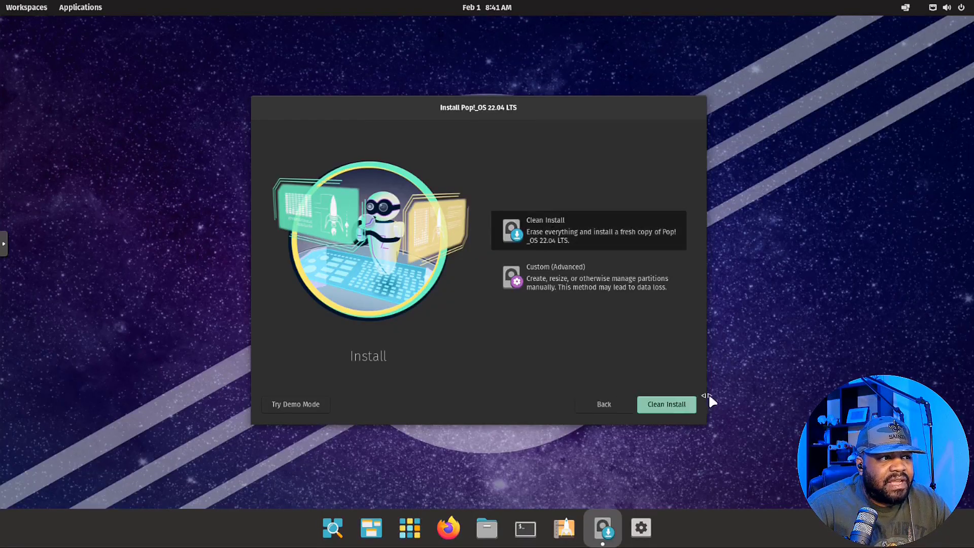
left_click(668, 404)
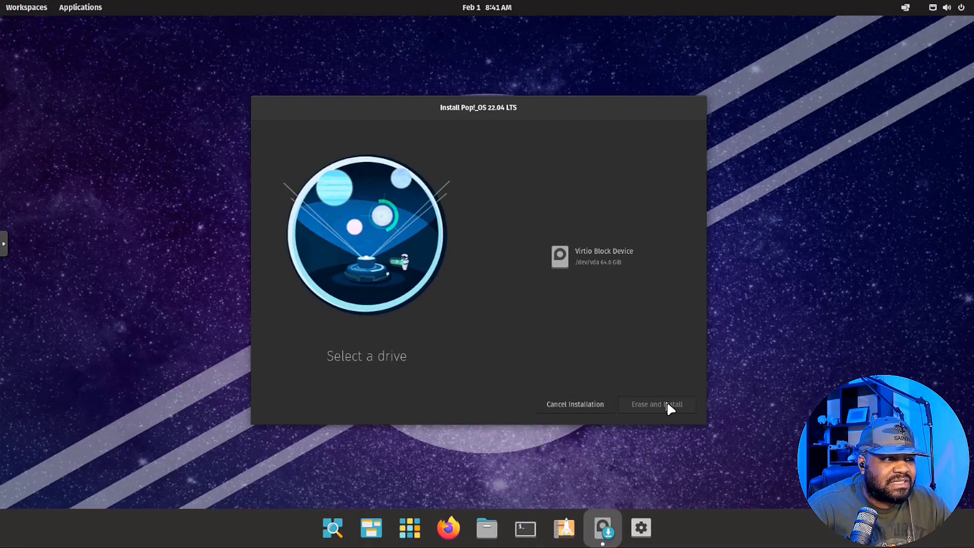
left_click(600, 262)
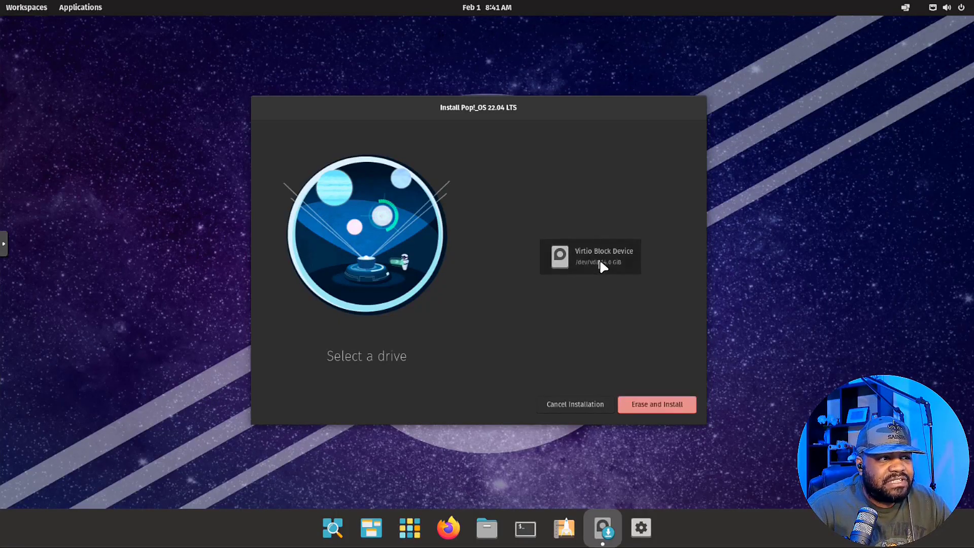
Step: Confirm Erase and Install, then enter the user's full name for the account
left_click(665, 406)
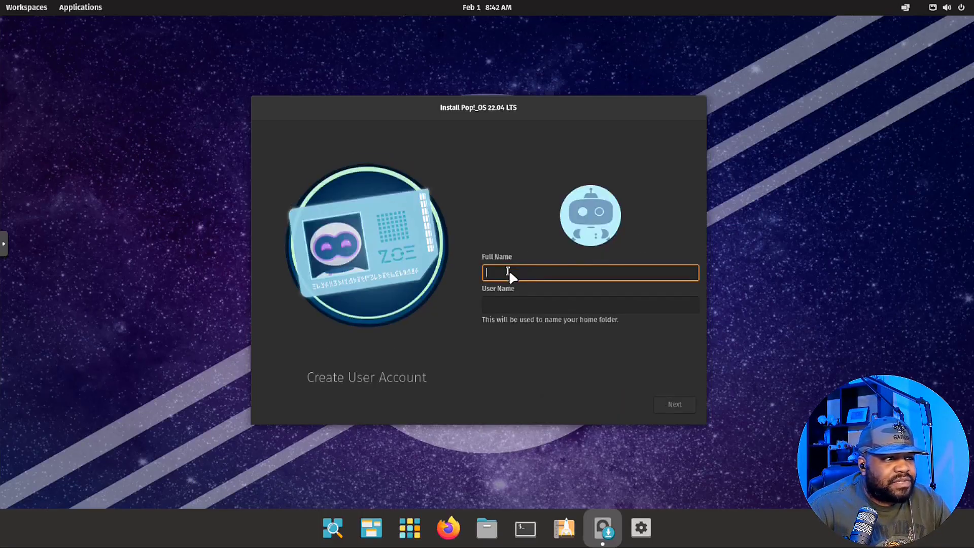
type("josh")
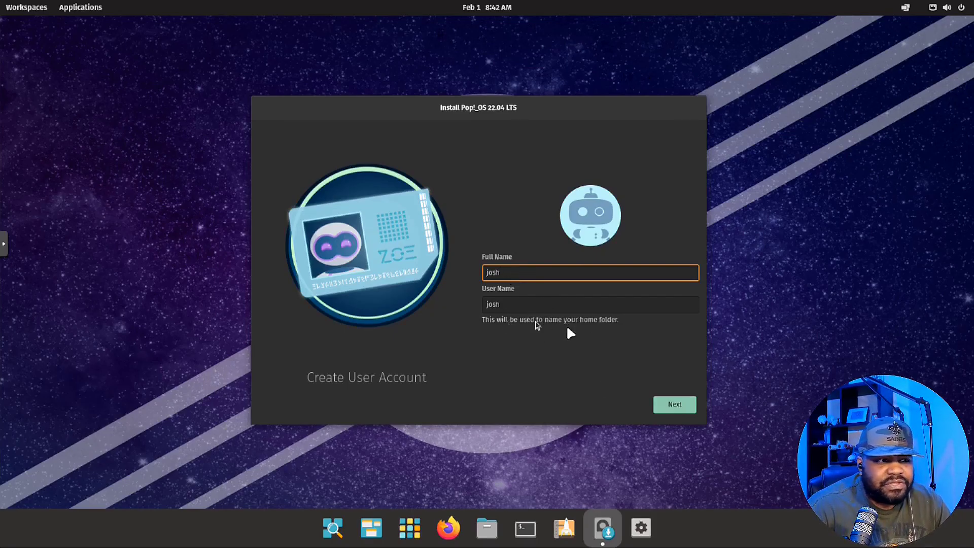
left_click(675, 404)
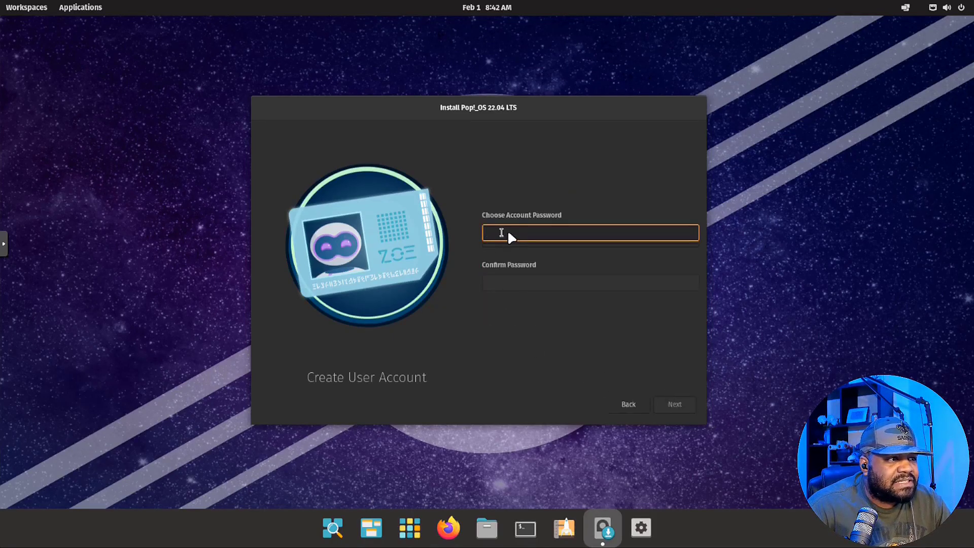
Step: Set and confirm the account password, then choose Don't Encrypt to start installing
type("*********")
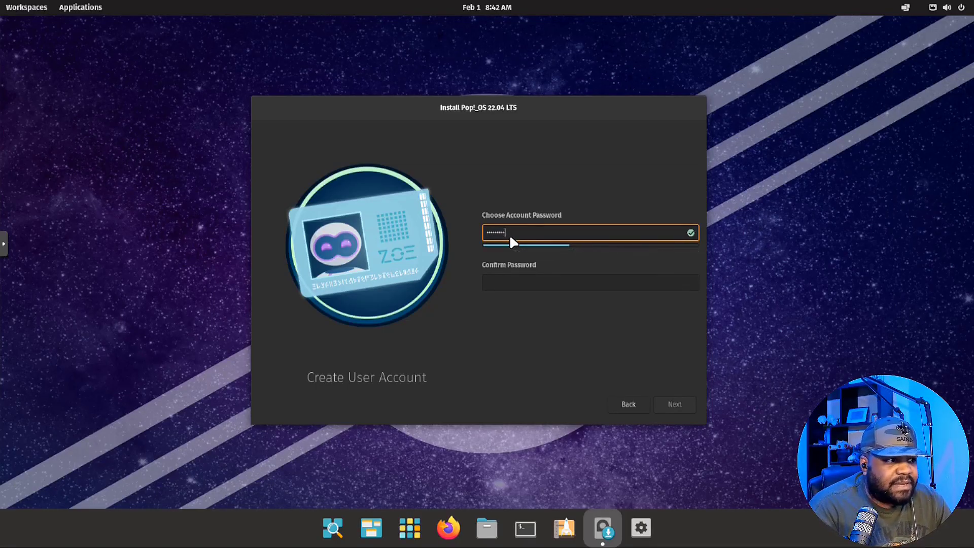
key("Tab")
type("********")
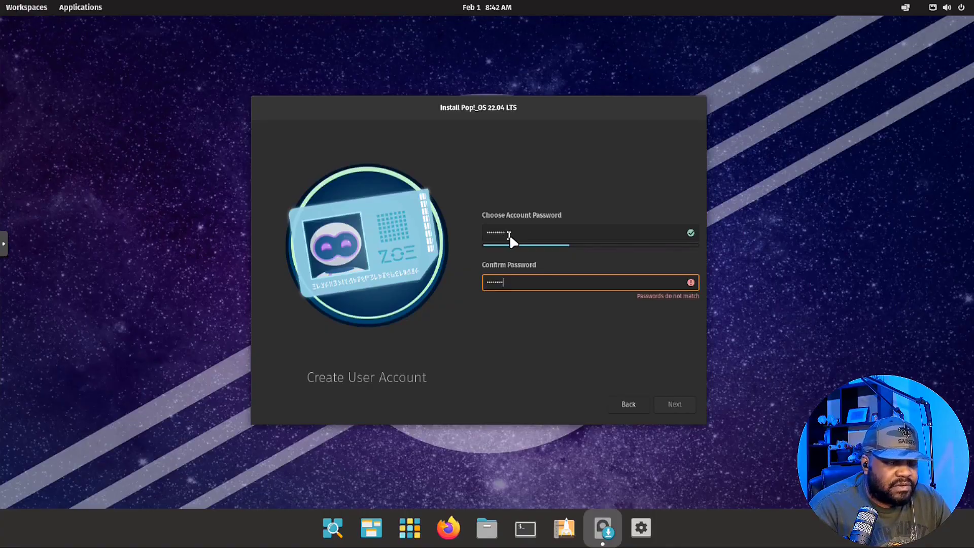
type("*")
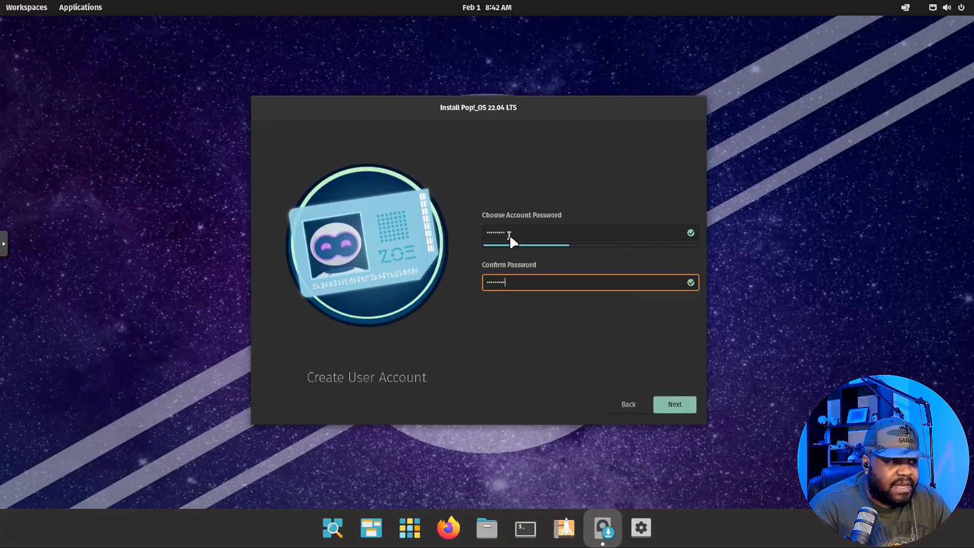
left_click(675, 405)
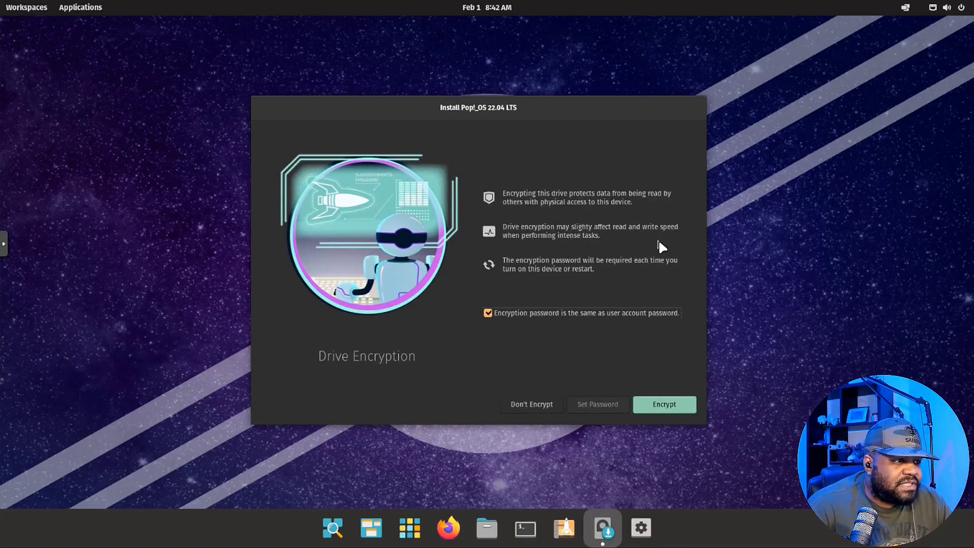
left_click(542, 405)
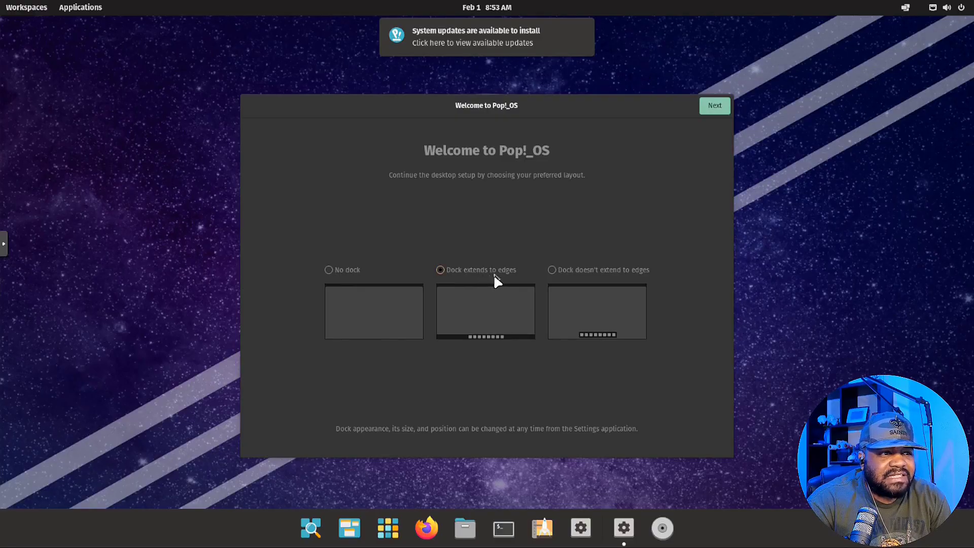
Step: Pick 'Dock doesn't extend to edges', then try the top bar's Workspaces and Applications buttons
left_click(584, 274)
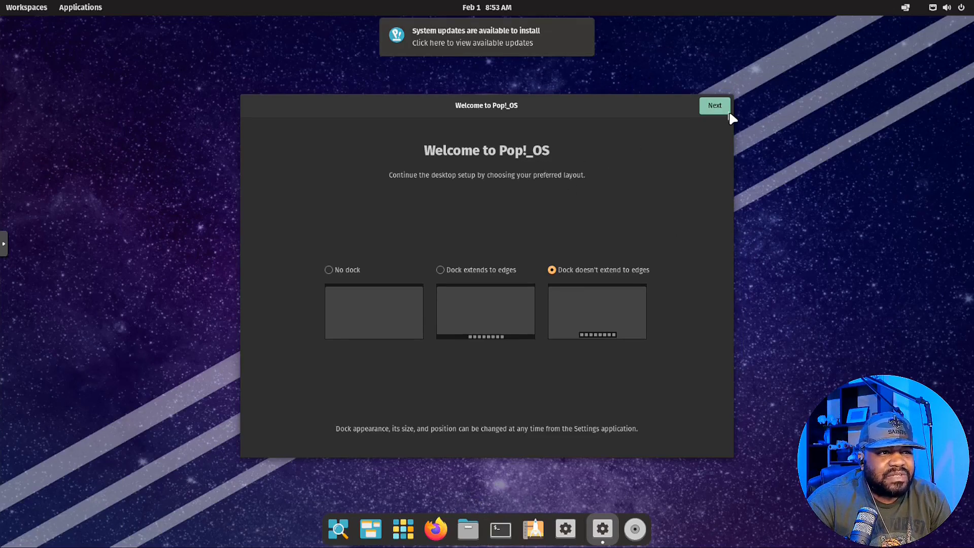
left_click(713, 107)
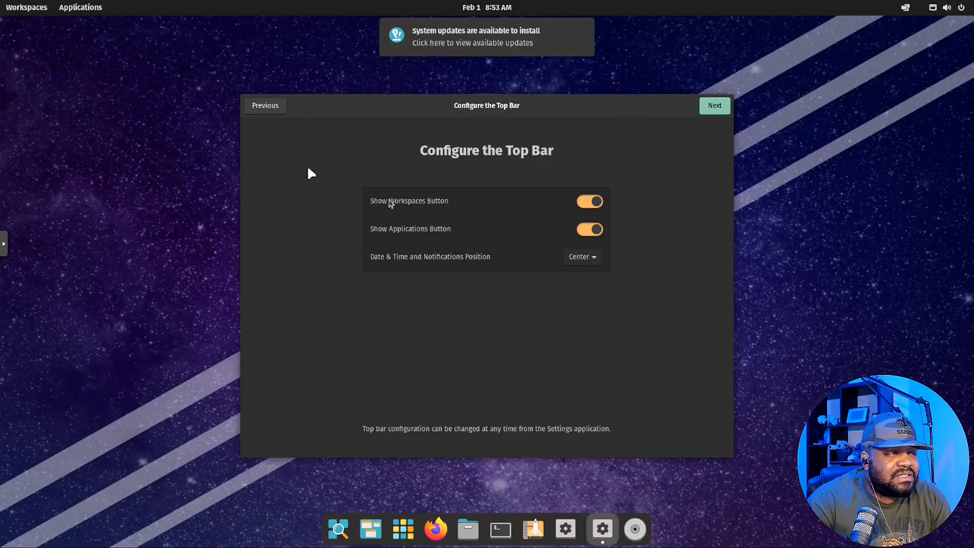
left_click(27, 7)
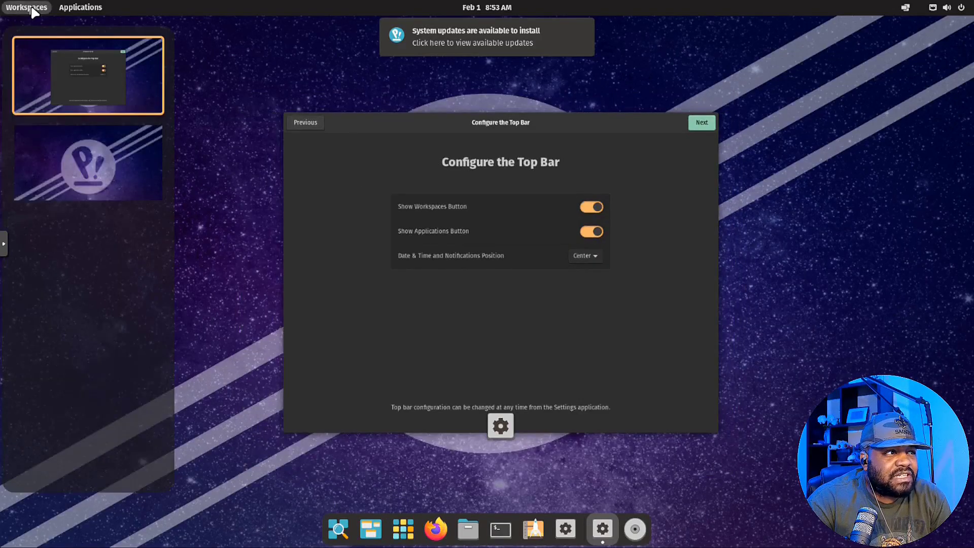
left_click(32, 8)
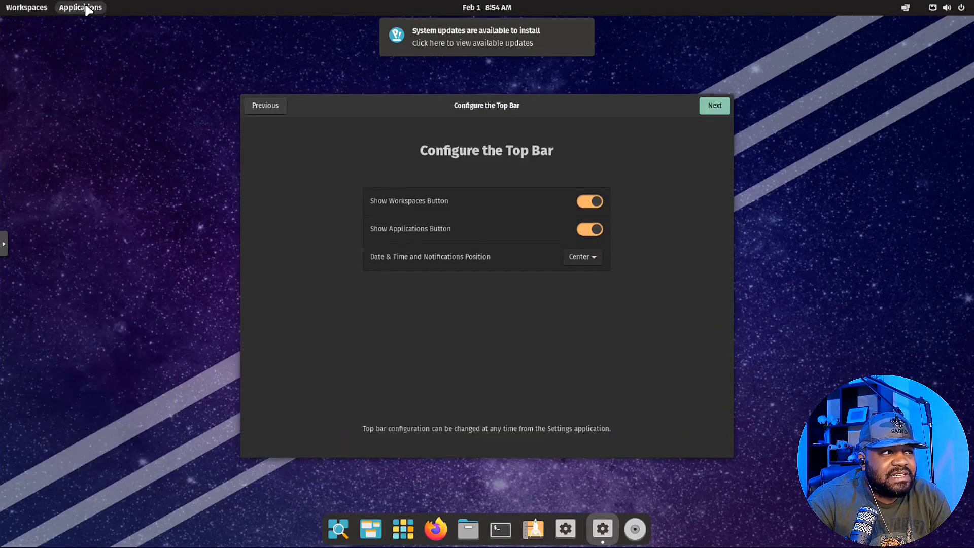
left_click(87, 9)
left_click(88, 9)
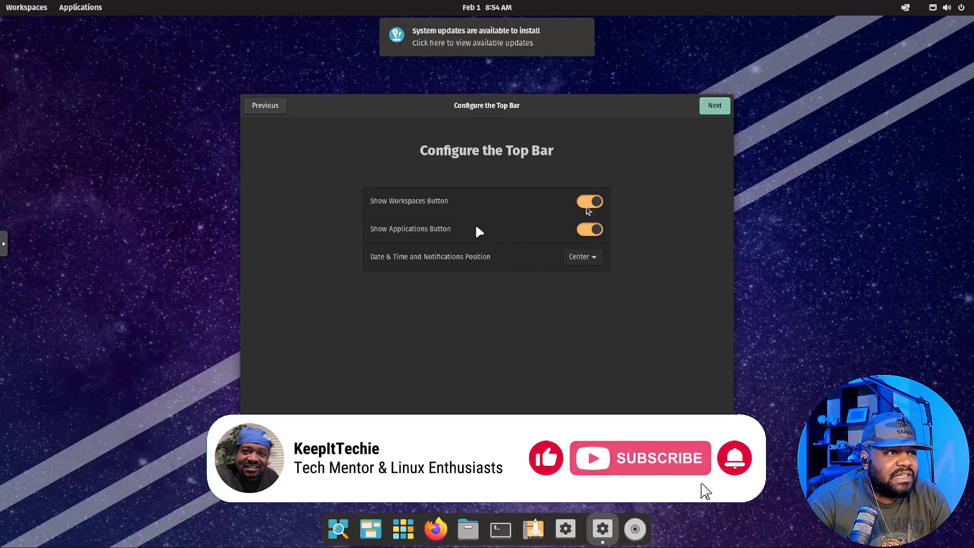
Step: Advance past the launcher and gestures intros, keeping dark appearance and location services off
left_click(715, 106)
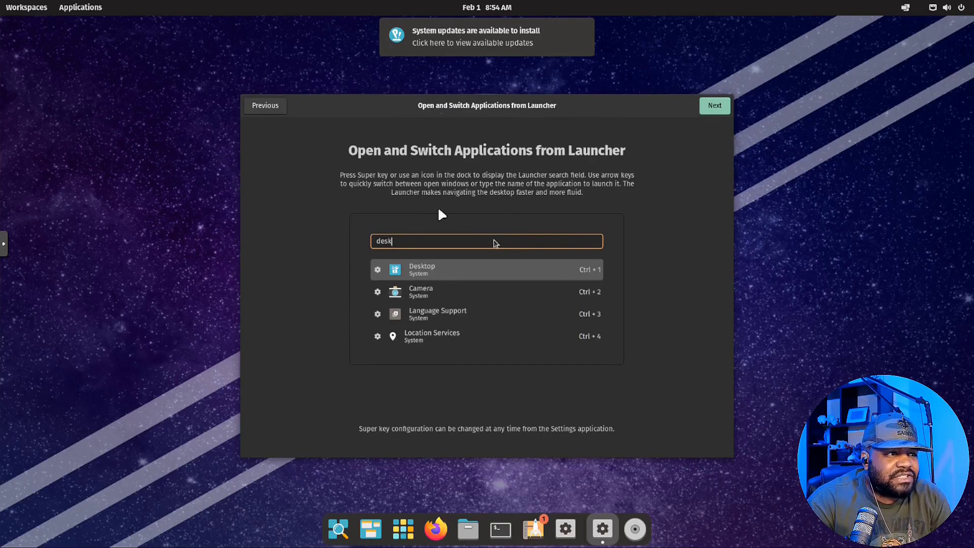
left_click(715, 107)
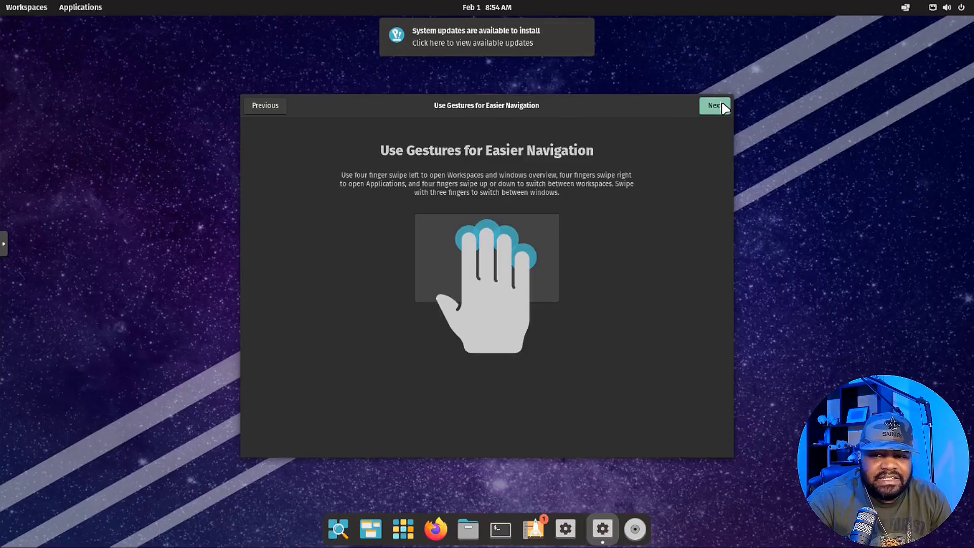
left_click(724, 108)
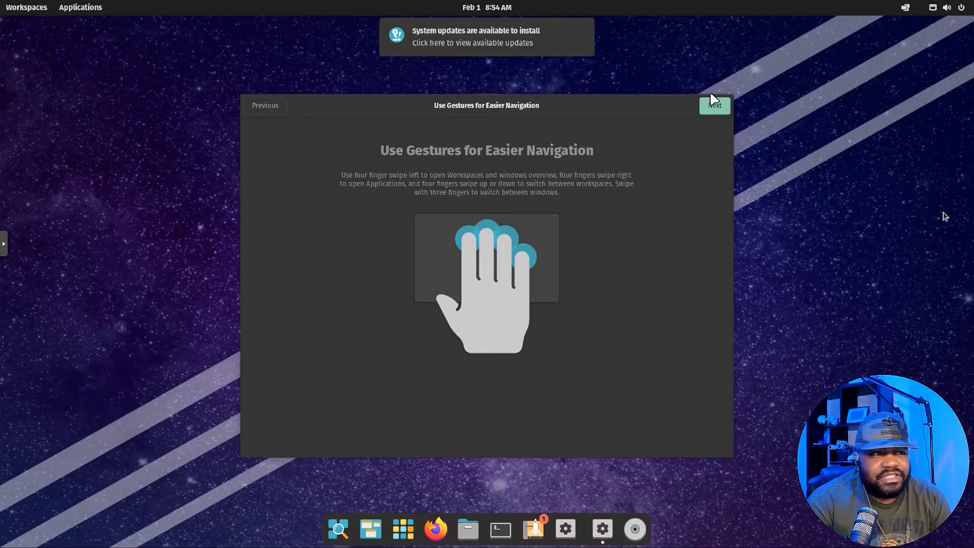
left_click(720, 108)
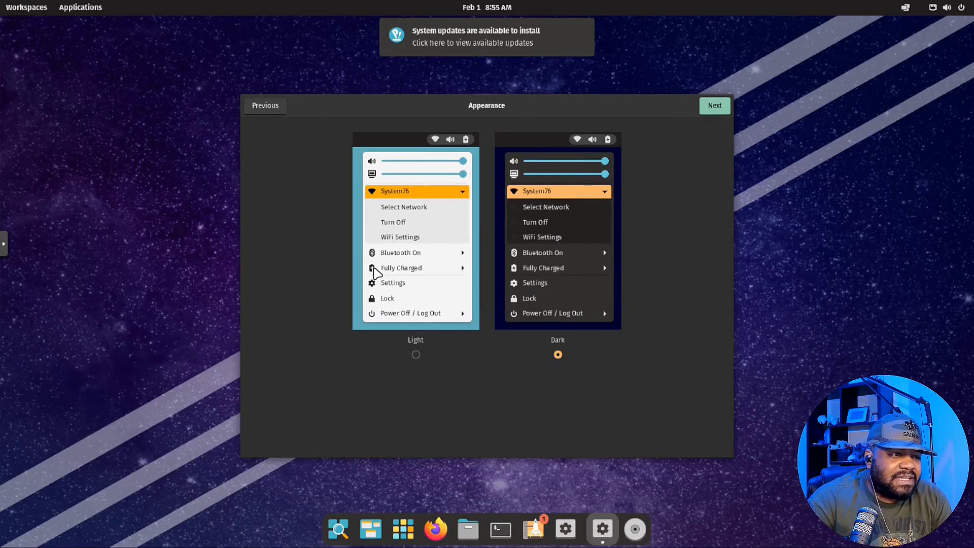
left_click(720, 113)
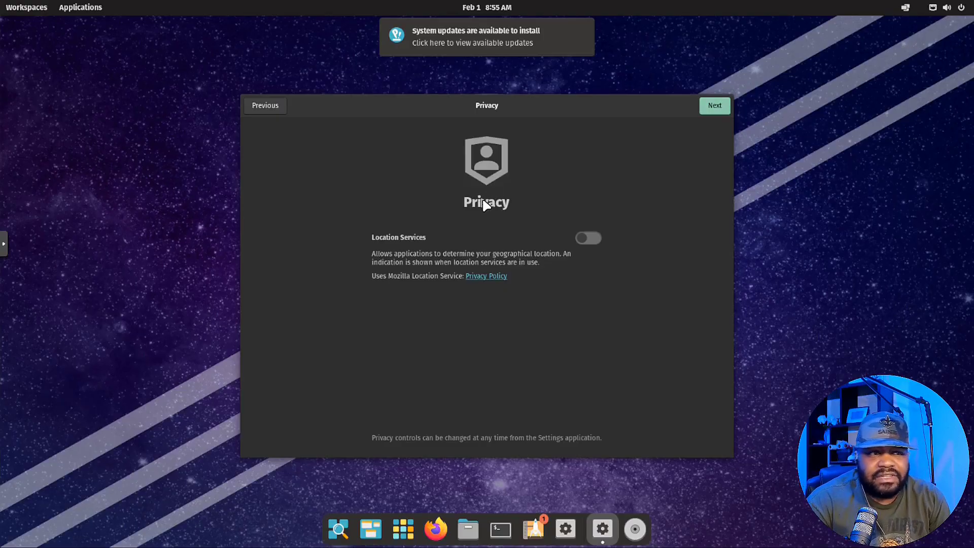
left_click(715, 105)
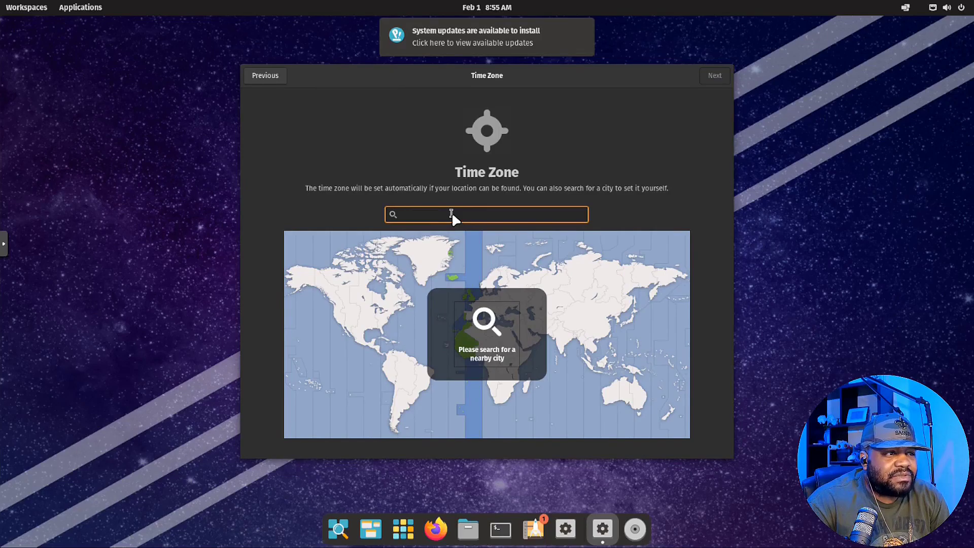
Step: Set the time zone to Los Angeles, California, skip online accounts, and start using Pop!_OS
type("los")
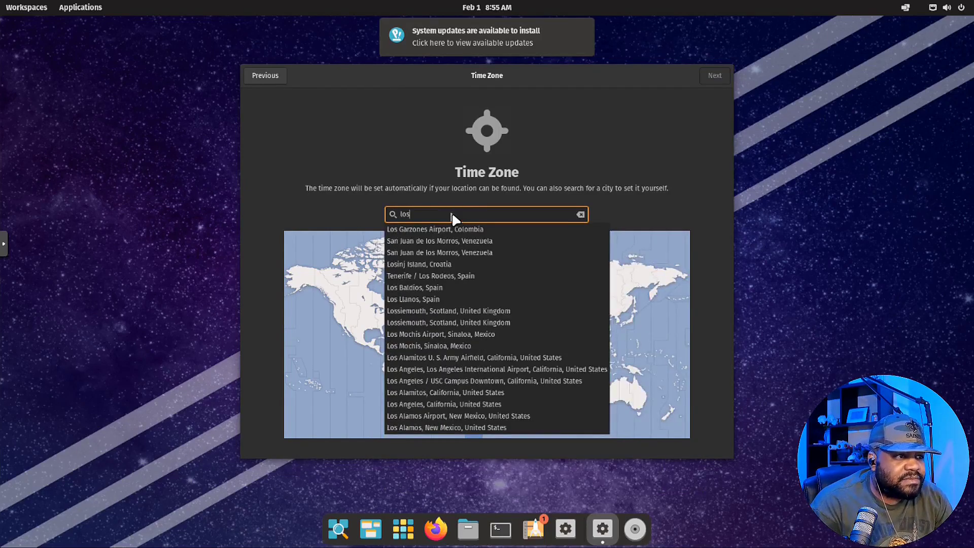
type(" an")
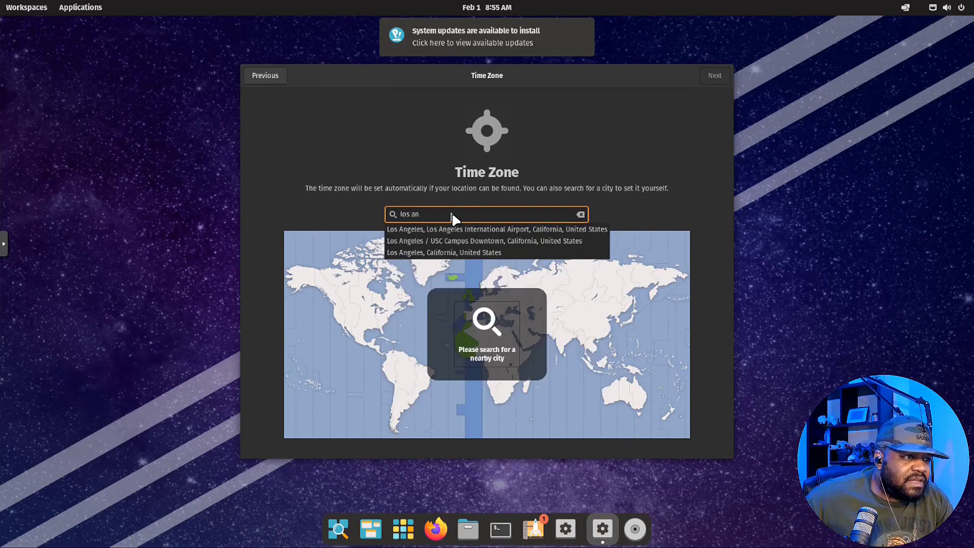
left_click(443, 252)
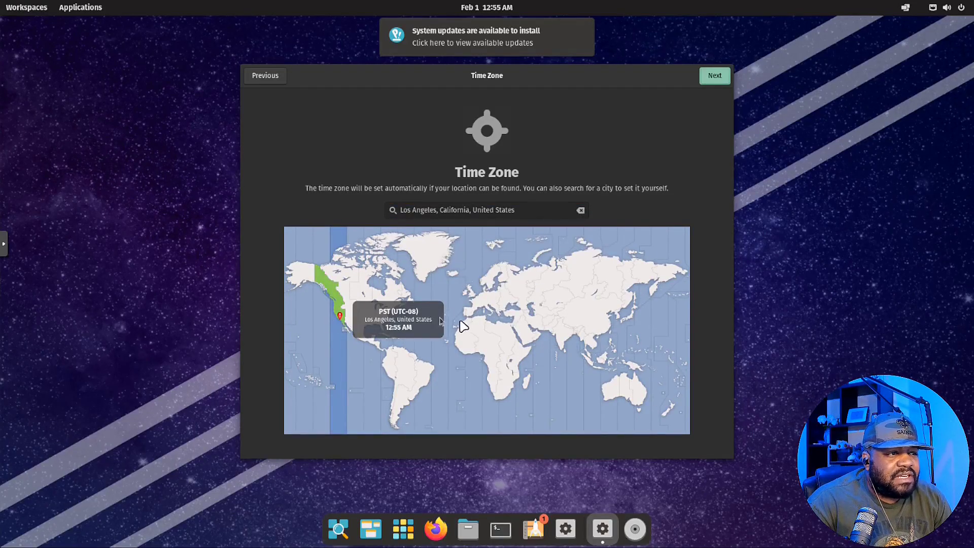
left_click(717, 76)
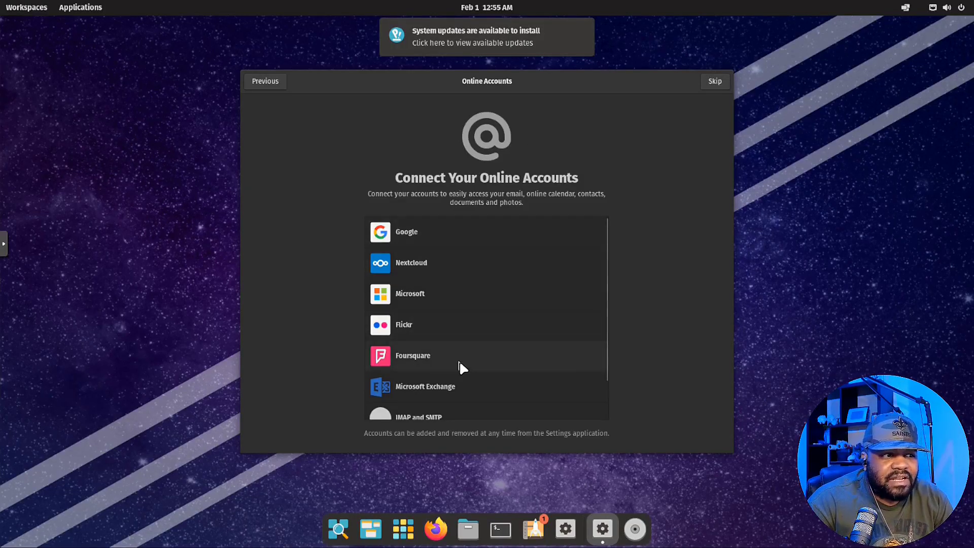
left_click(715, 80)
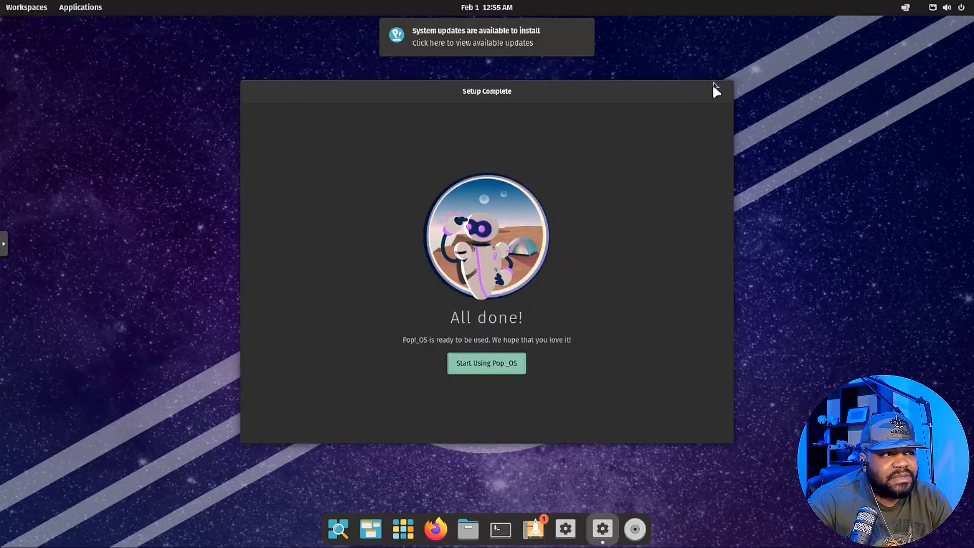
left_click(484, 362)
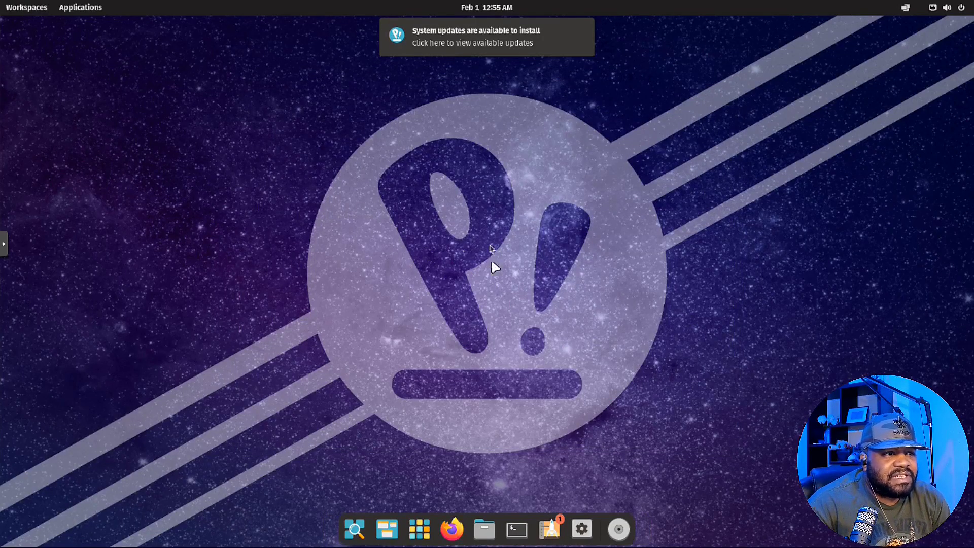
Step: Run 'sudo apt update && sudo apt upgrade -y' in Terminal with the password and dismiss the updates notification
left_click(518, 530)
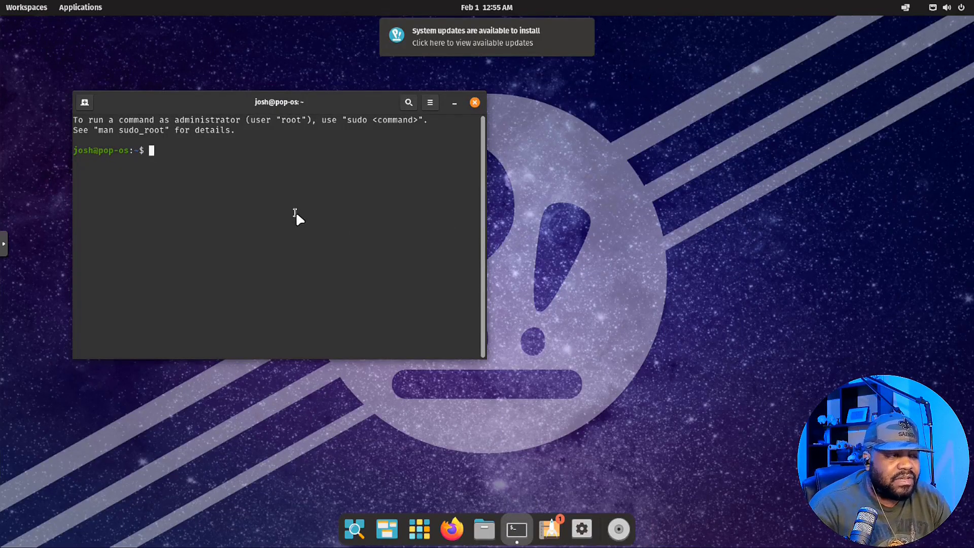
type("sudo apt update && sudo apt upgrade -y")
key("Return")
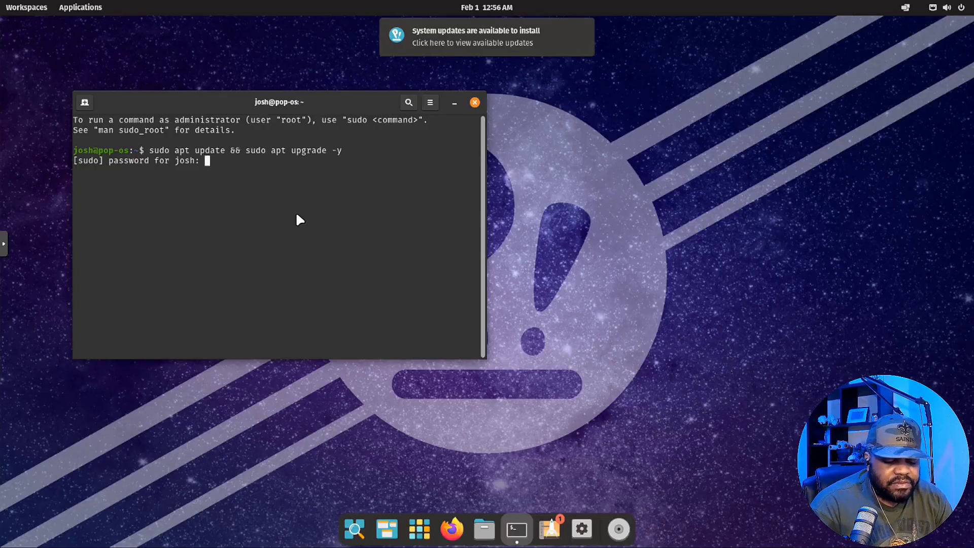
key("Return")
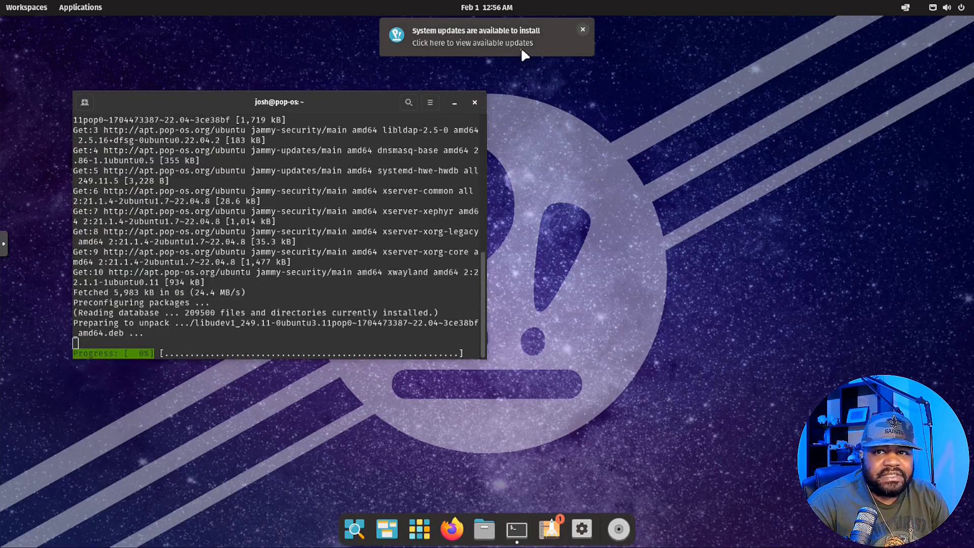
left_click(583, 30)
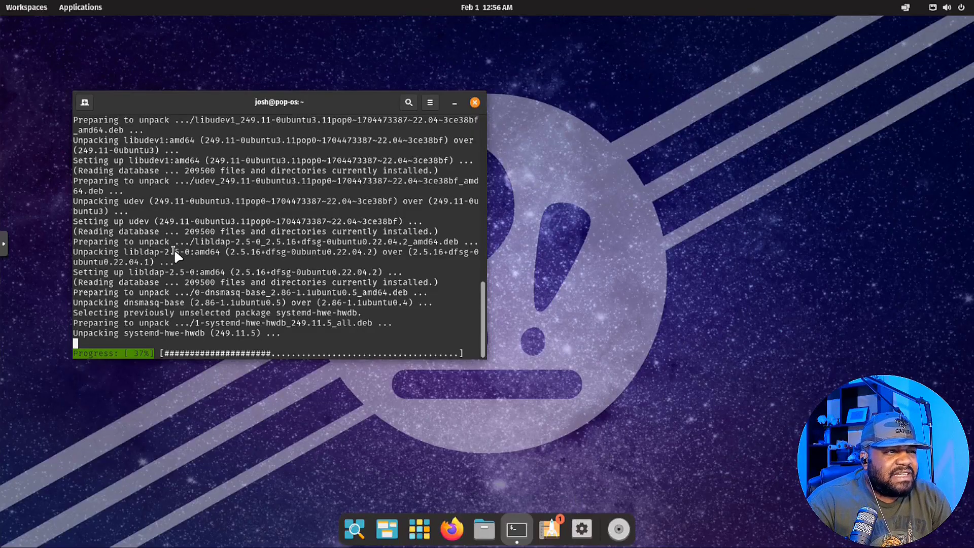
left_click(21, 10)
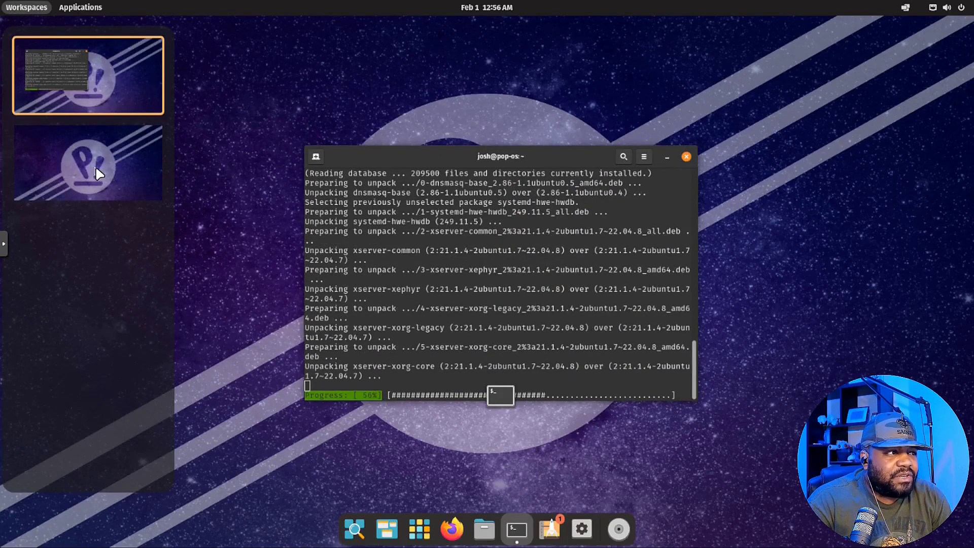
left_click(95, 166)
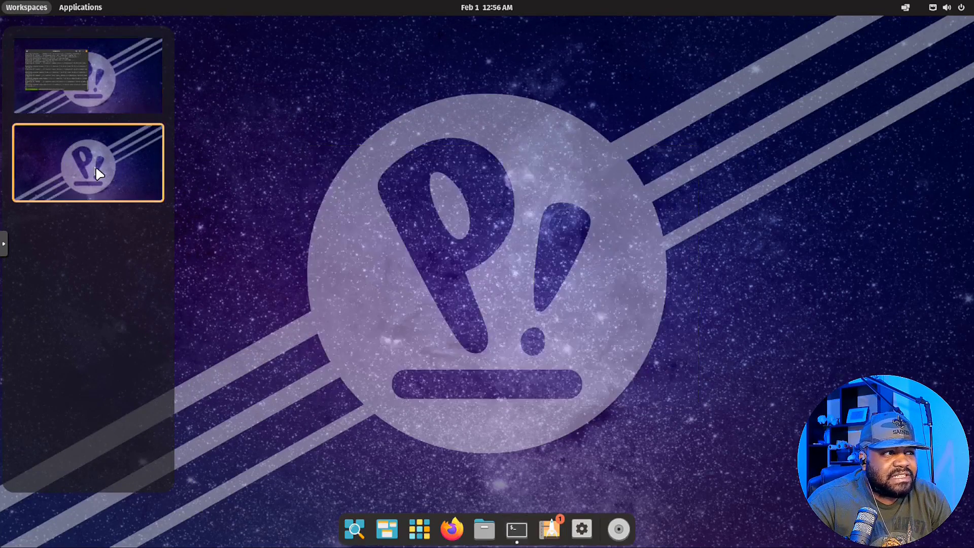
left_click(486, 533)
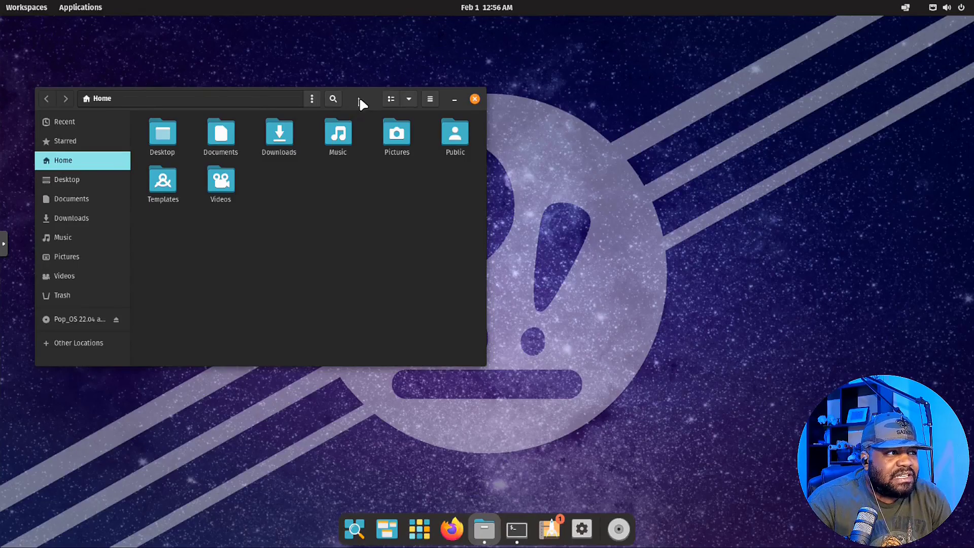
left_click_drag(359, 96, 474, 92)
left_click(19, 10)
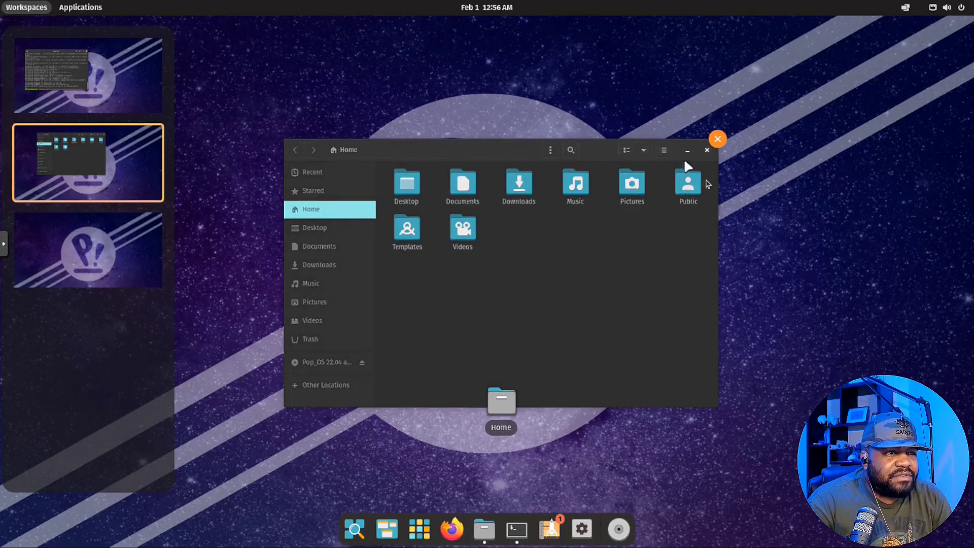
left_click(718, 139)
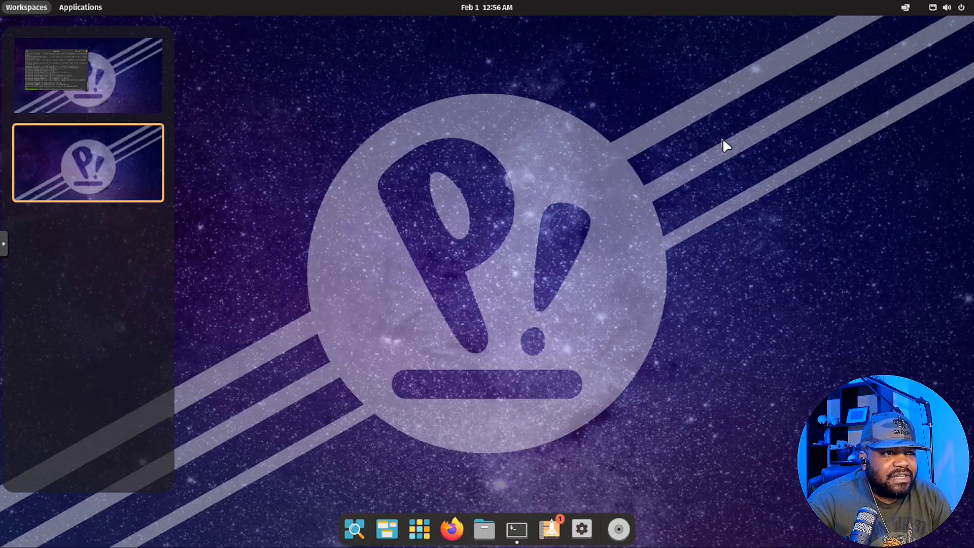
left_click(82, 109)
left_click(742, 287)
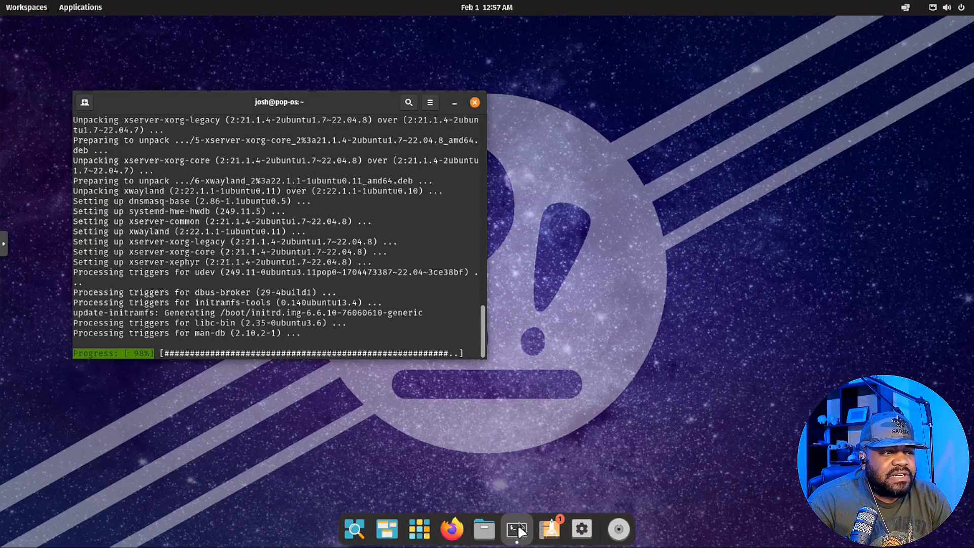
Step: Launch Pop!_Shop and close the terminal with the exit command
left_click(551, 532)
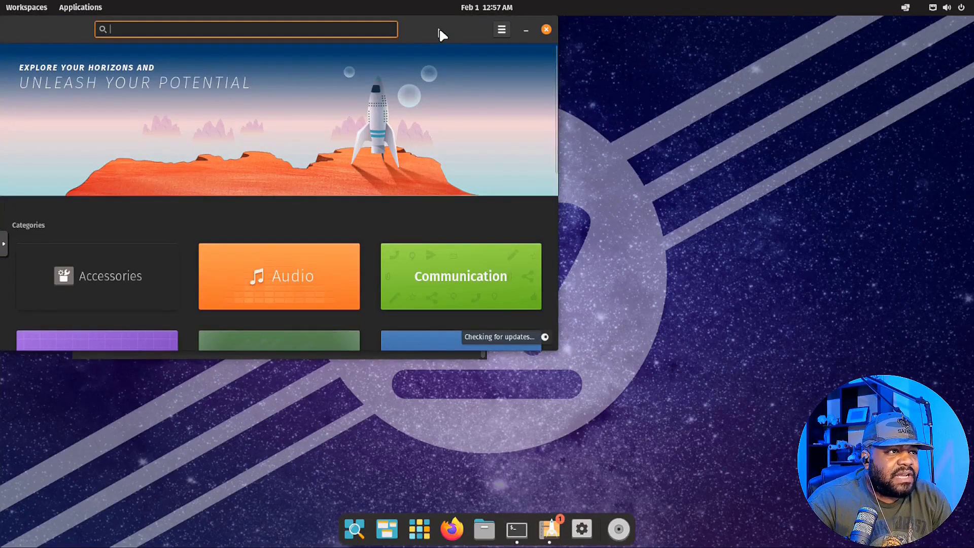
left_click_drag(440, 27, 766, 88)
left_click(248, 327)
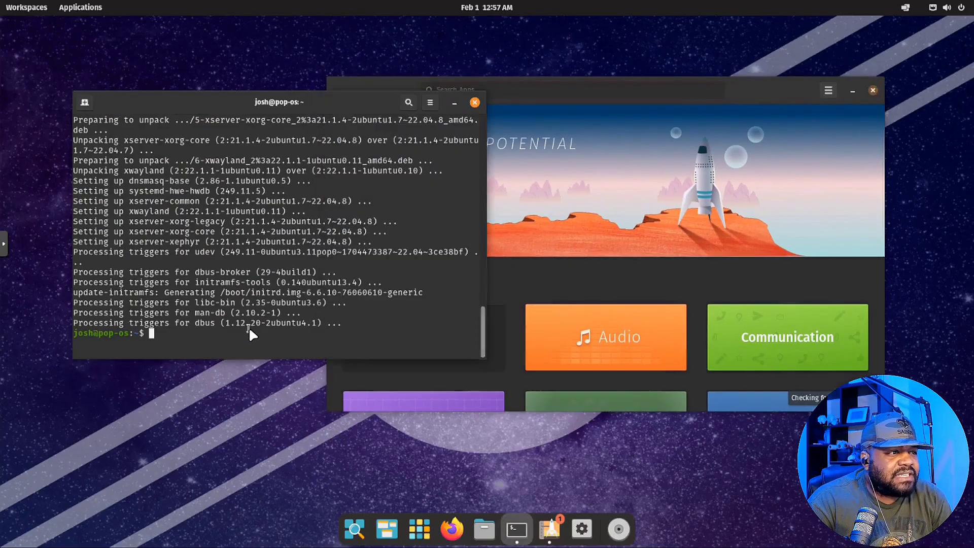
type("exir")
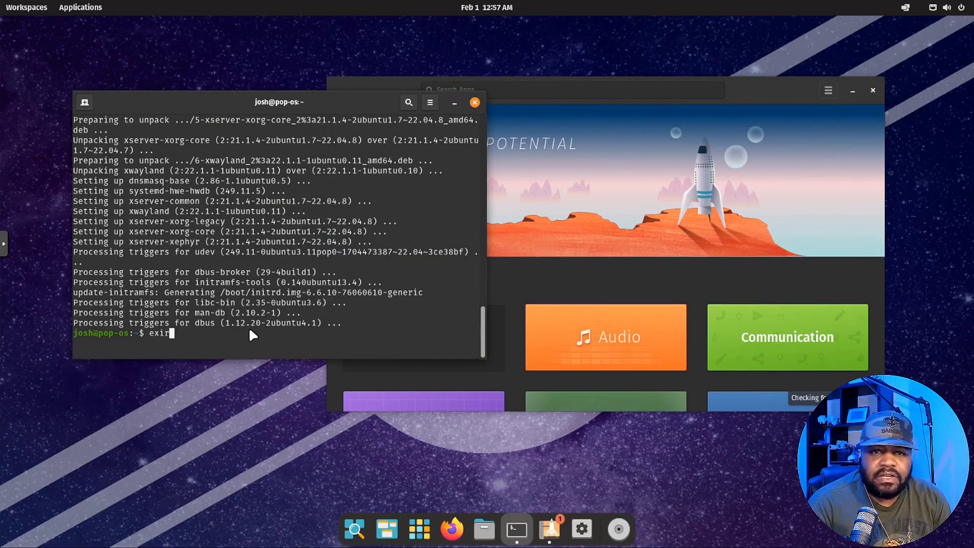
key("BackSpace")
type("t")
key("Return")
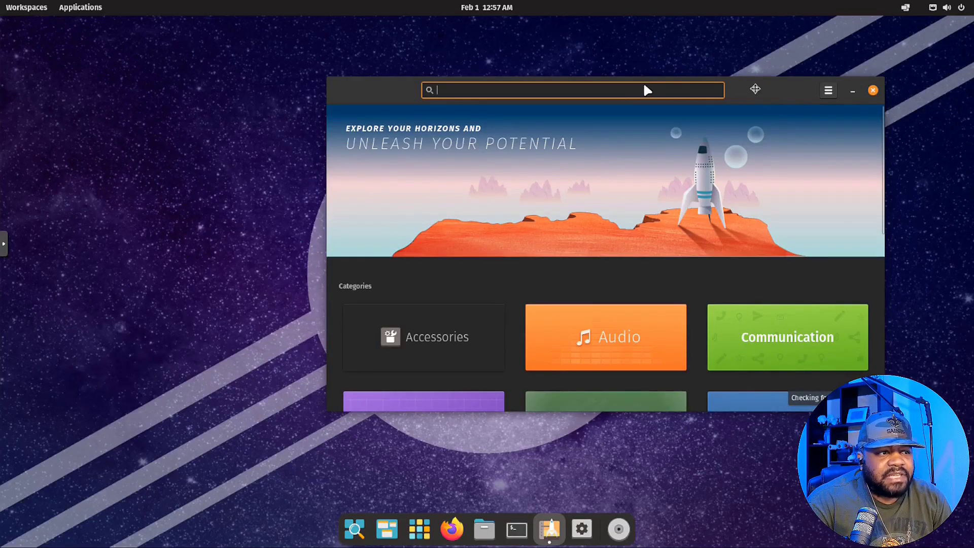
Step: Move and enlarge the Pop!_Shop window, then scroll through the Categories grid and back up
left_click_drag(756, 89, 559, 87)
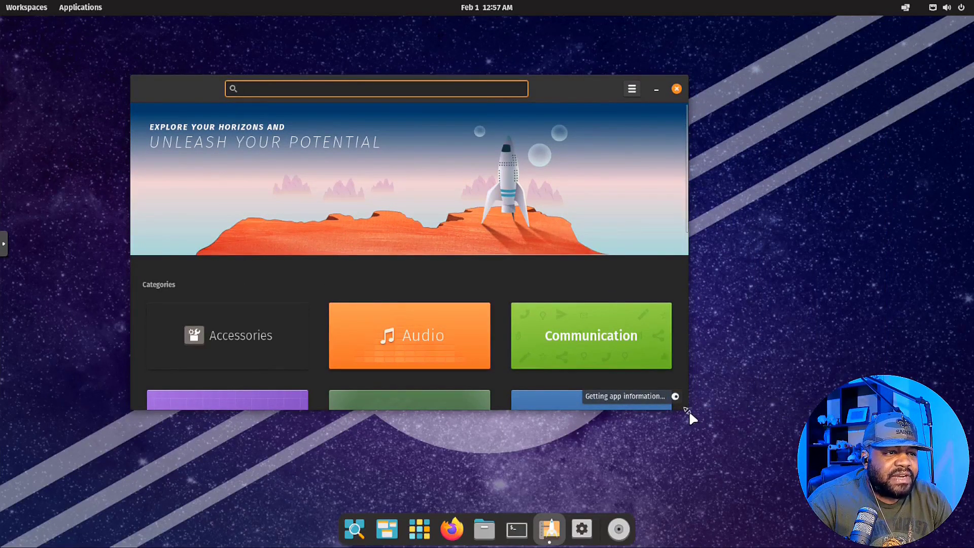
left_click_drag(687, 410, 902, 509)
left_click_drag(687, 87, 662, 31)
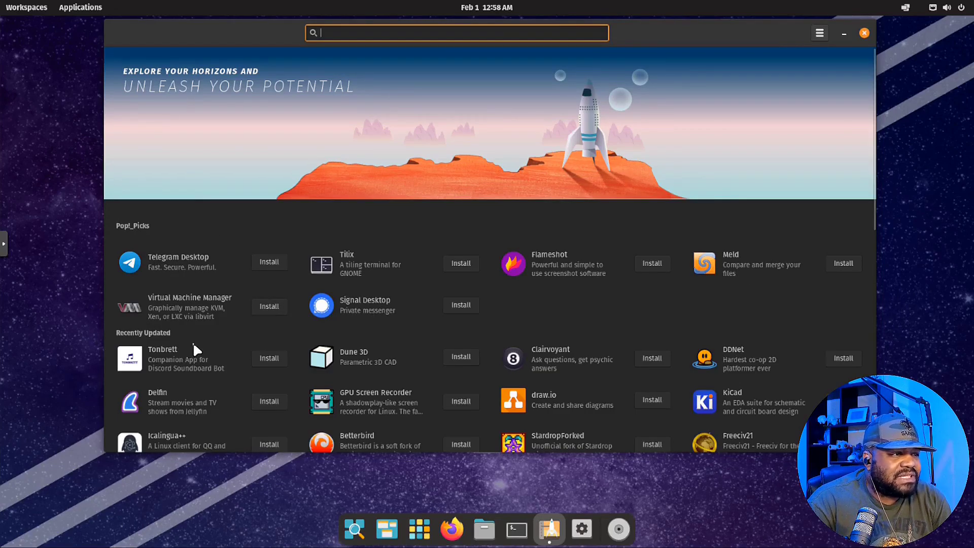
scroll(577, 321, "down", 3)
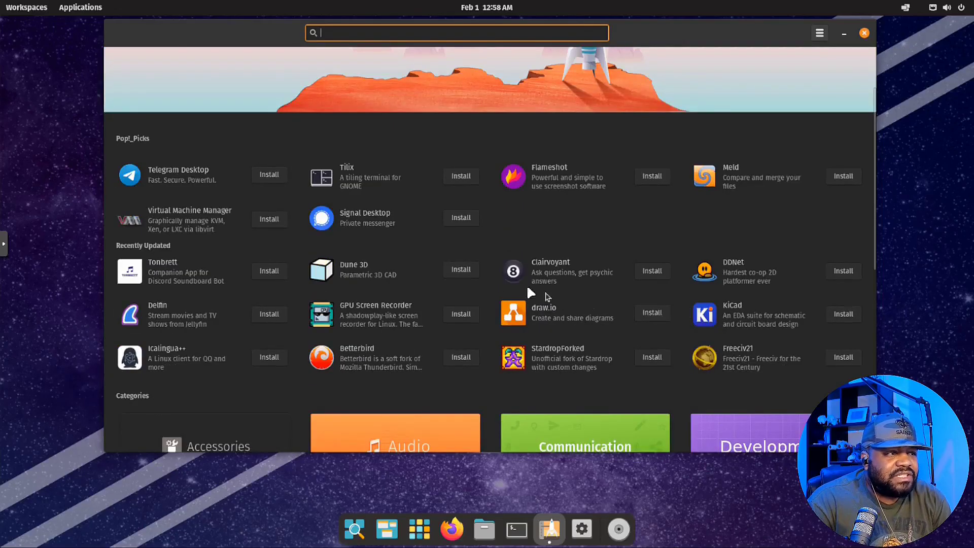
scroll(515, 320, "down", 4)
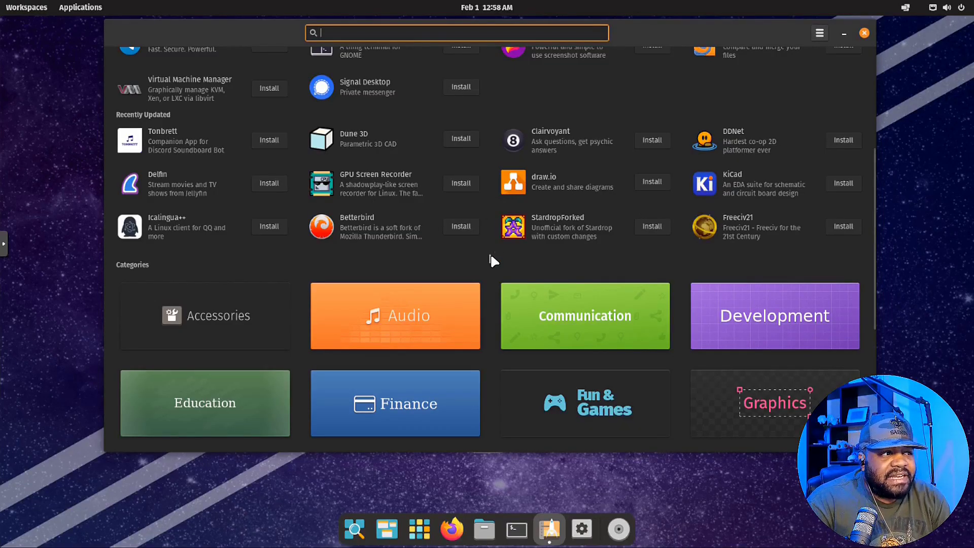
scroll(489, 261, "down", 5)
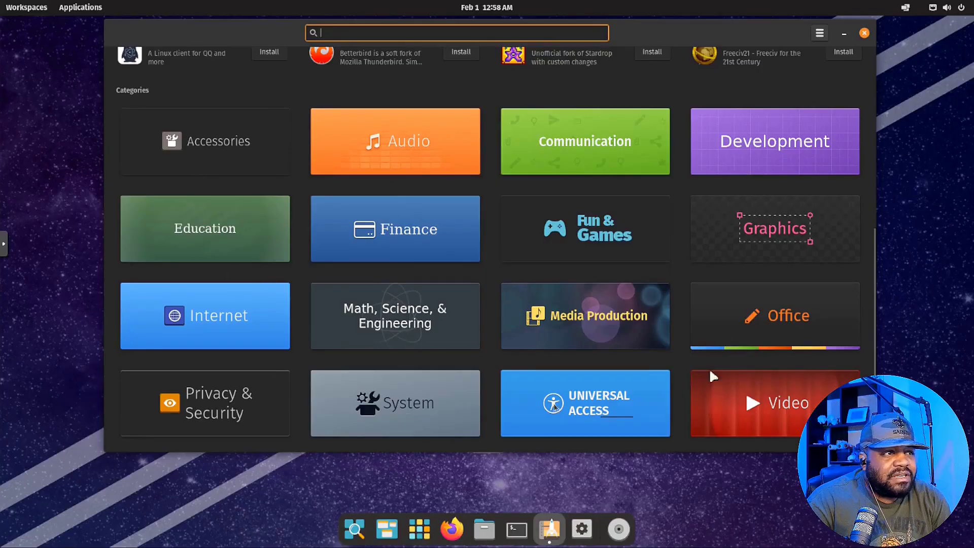
scroll(586, 266, "down", 2)
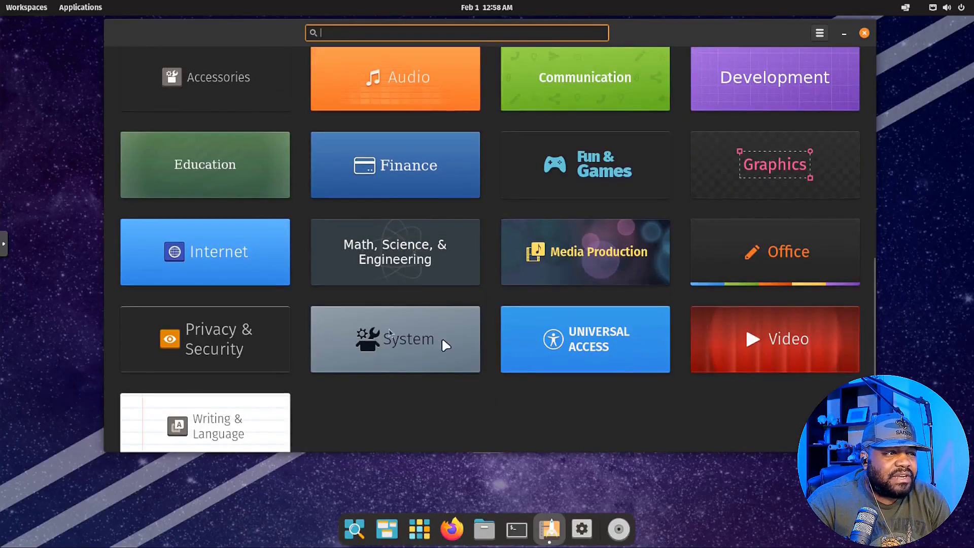
scroll(615, 335, "up", 10)
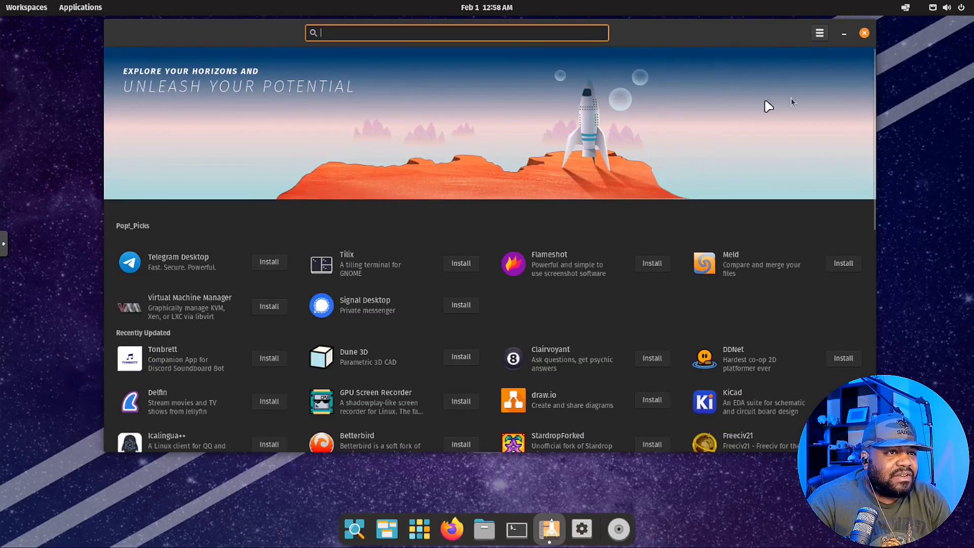
left_click(819, 33)
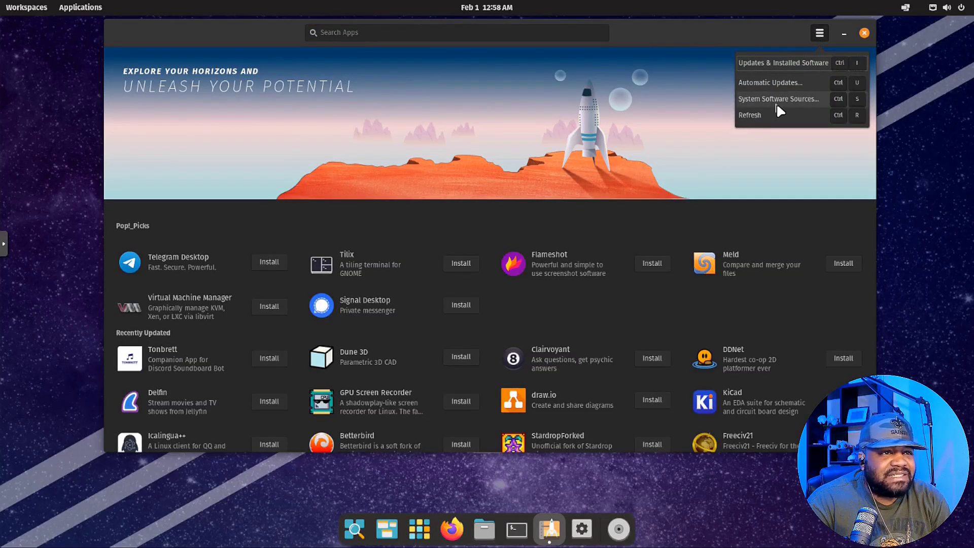
left_click(794, 99)
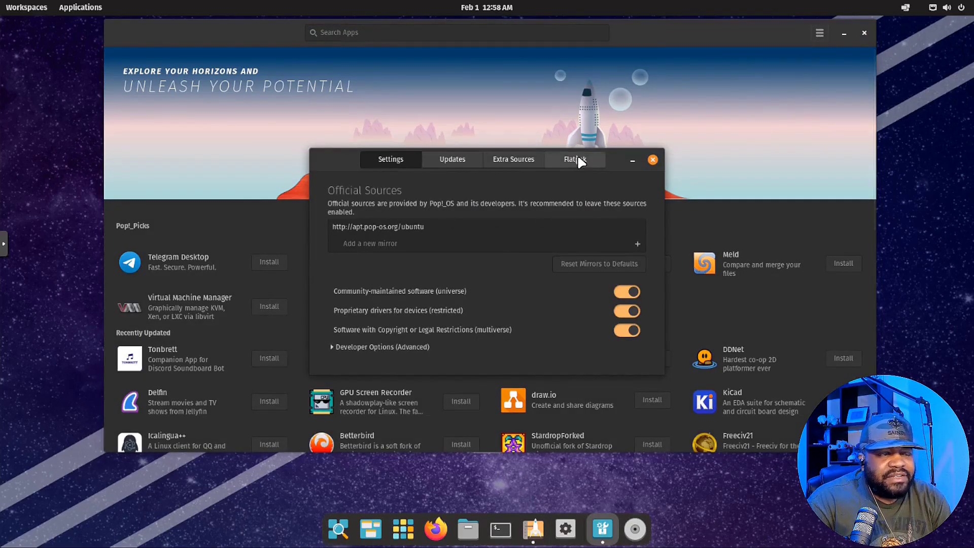
left_click(577, 156)
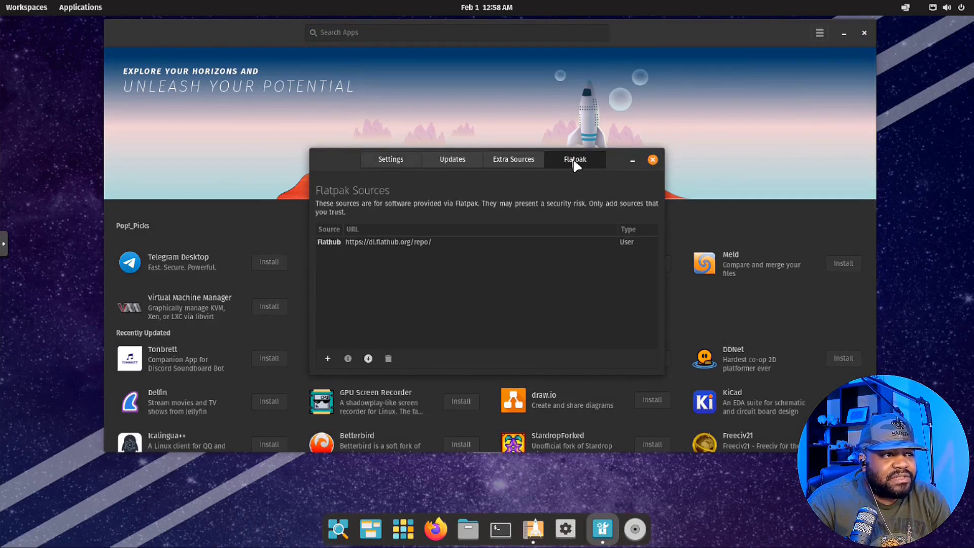
left_click(443, 157)
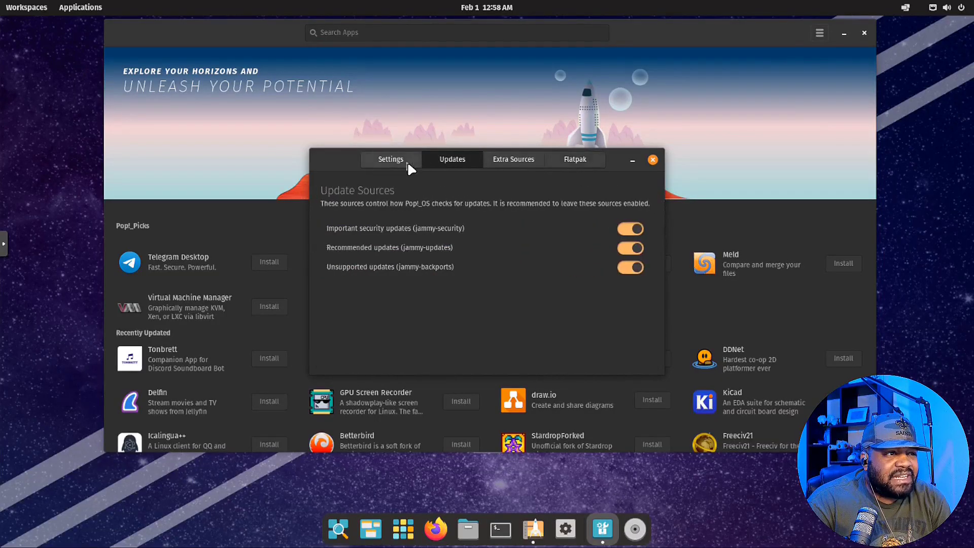
left_click(392, 160)
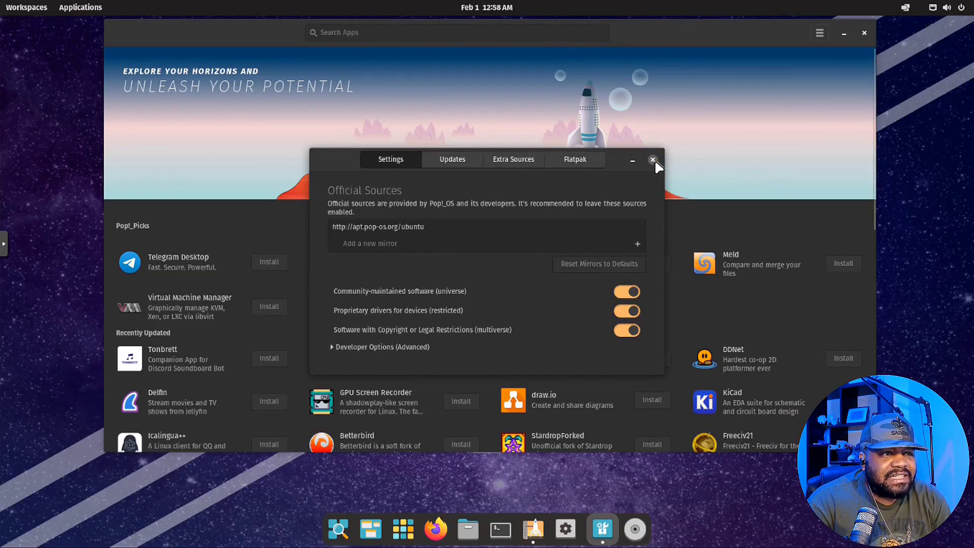
left_click(653, 160)
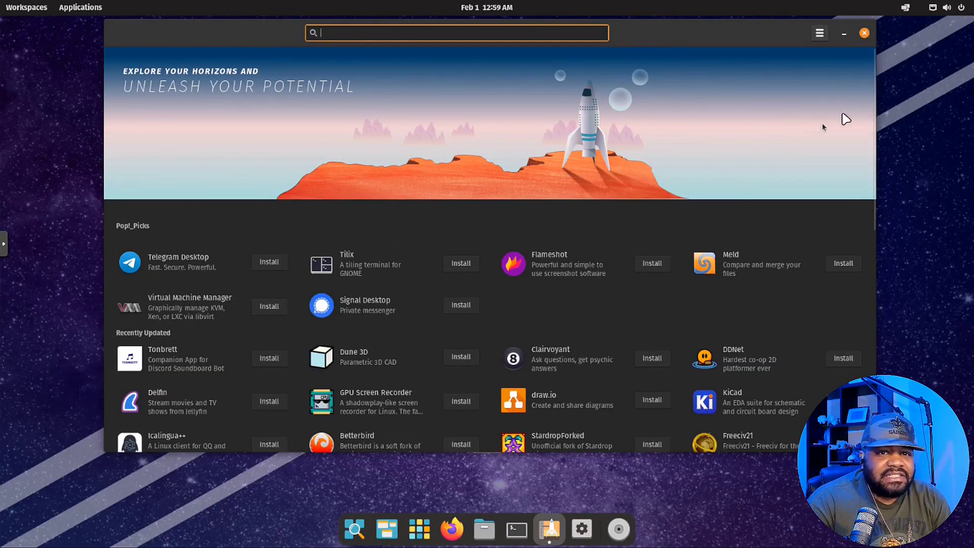
Step: Check Updates & Installed Software, finding everything up to date, then return to the store Home
left_click(820, 33)
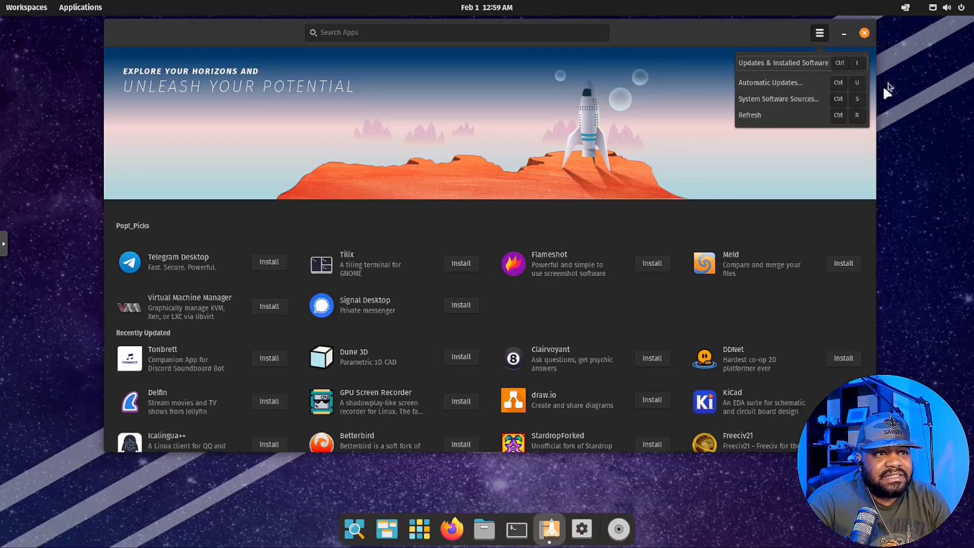
left_click(788, 67)
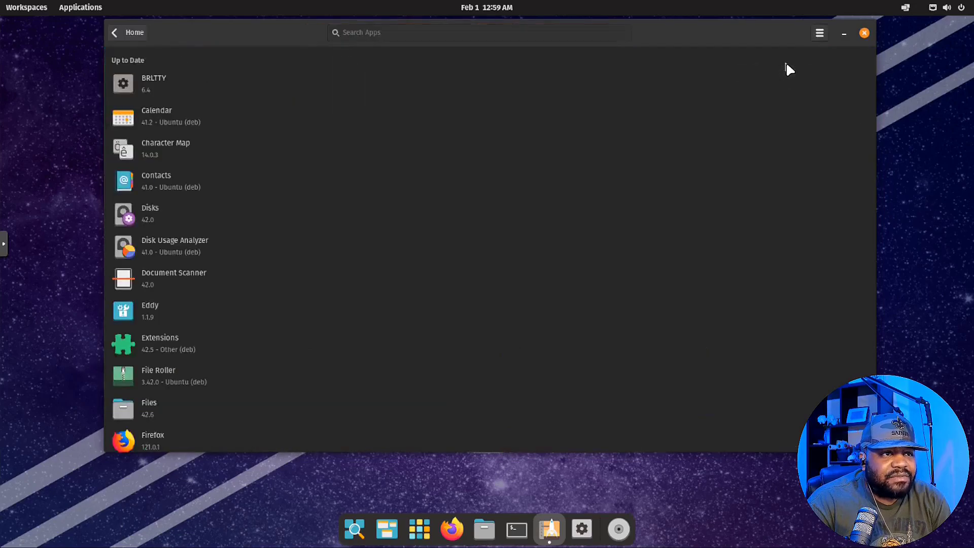
left_click(118, 33)
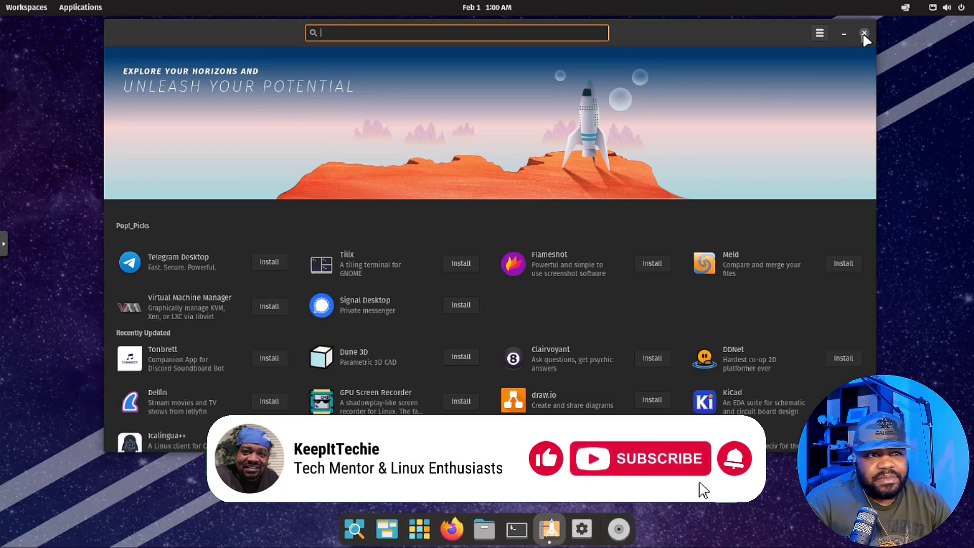
Step: Close Pop!_Shop and bring up the Desktop > Background wallpaper page in Settings
left_click(864, 34)
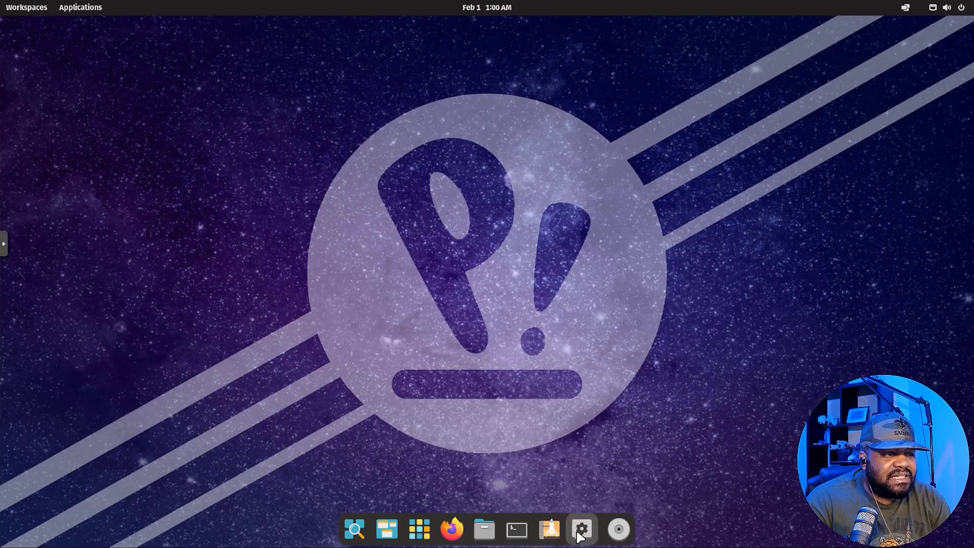
left_click(582, 530)
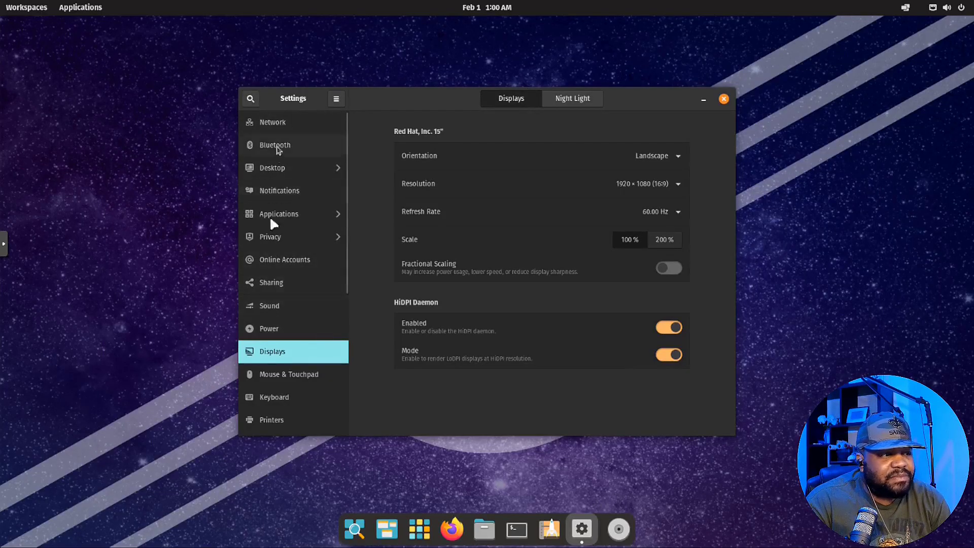
scroll(293, 320, "down", 5)
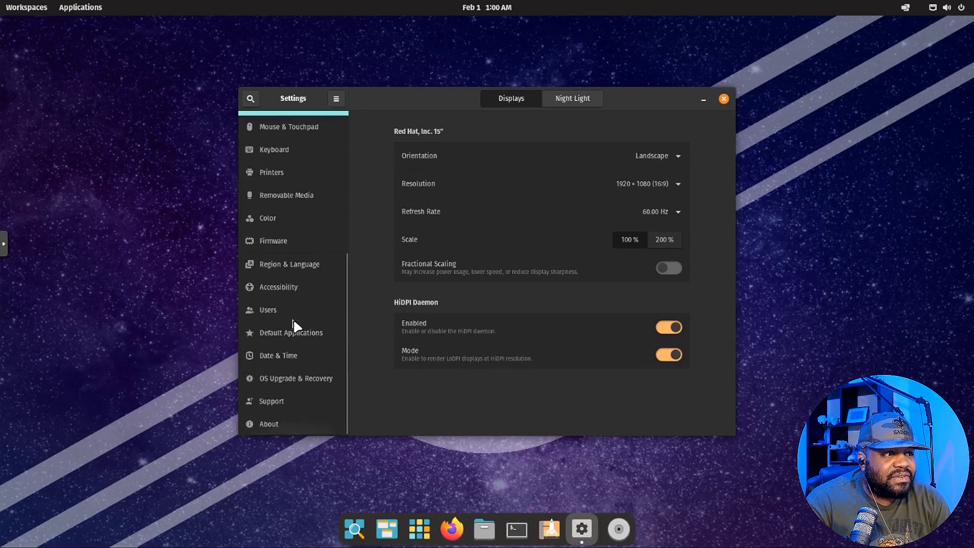
scroll(293, 318, "up", 5)
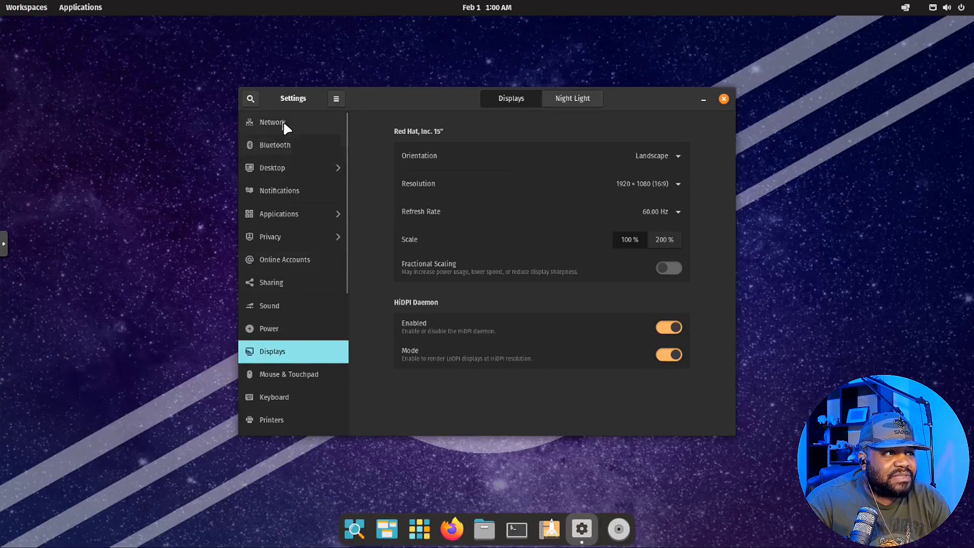
left_click(288, 169)
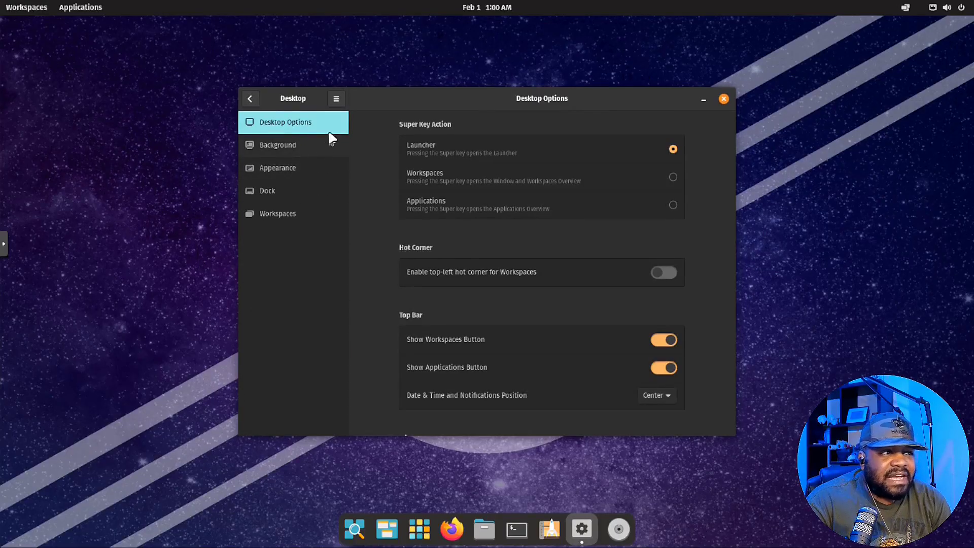
left_click(295, 144)
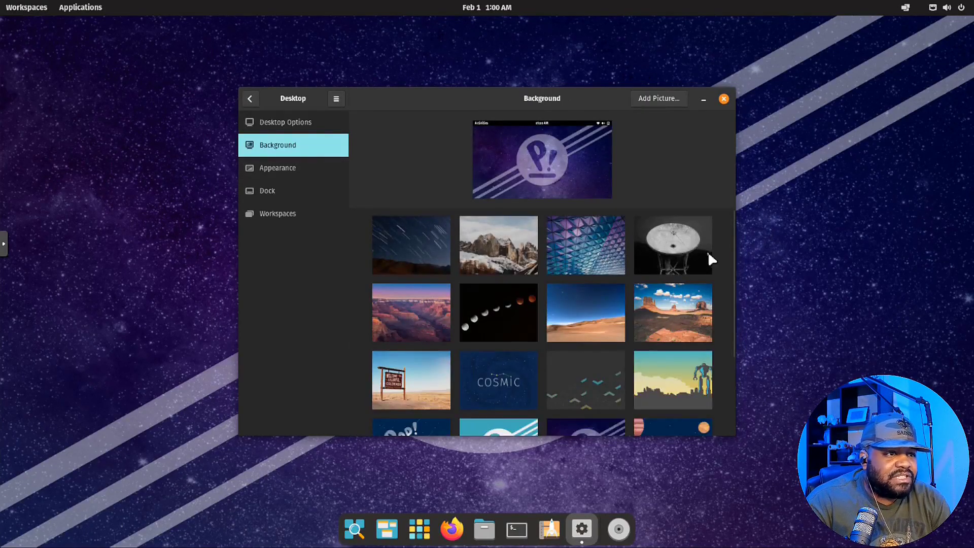
Step: Try the radio telescope and robot city wallpapers, settling on the desert buttes photo
left_click(662, 254)
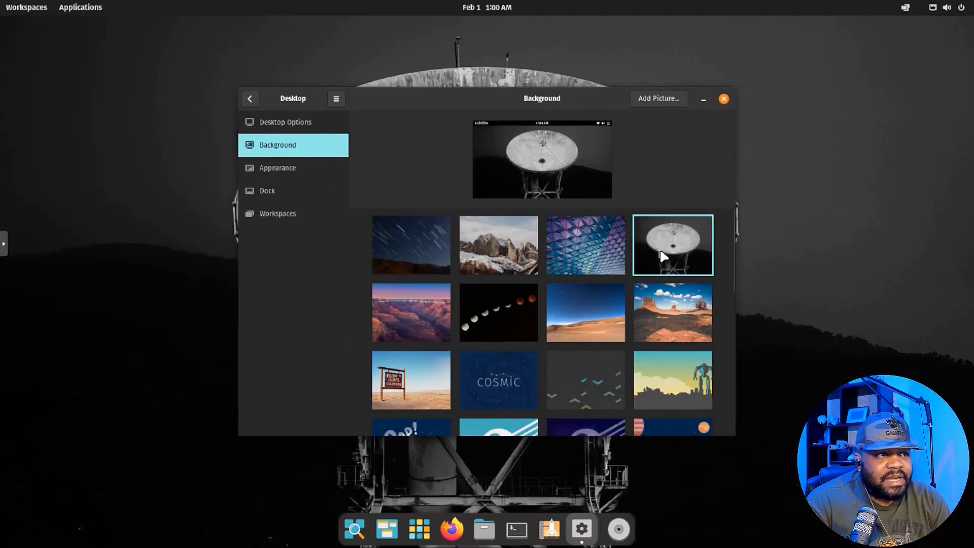
left_click(667, 312)
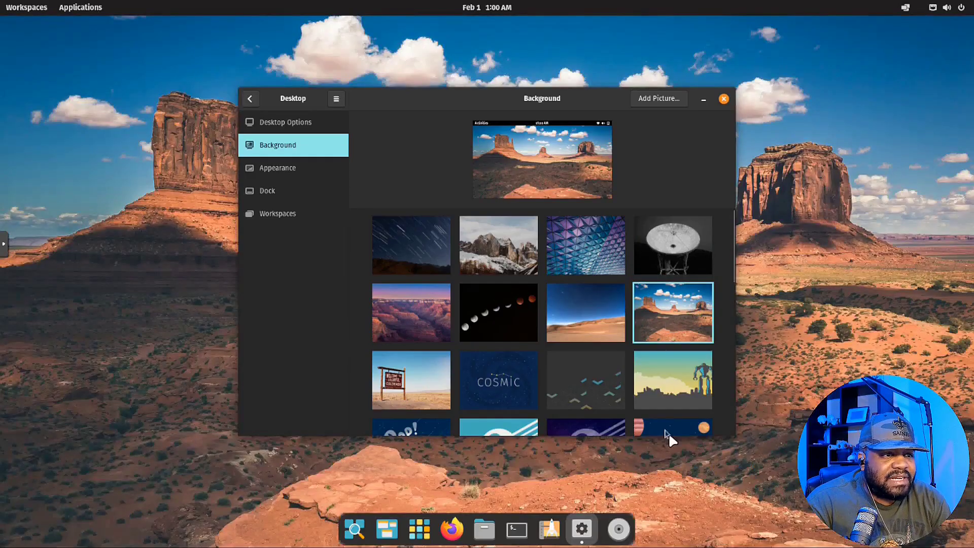
left_click(684, 387)
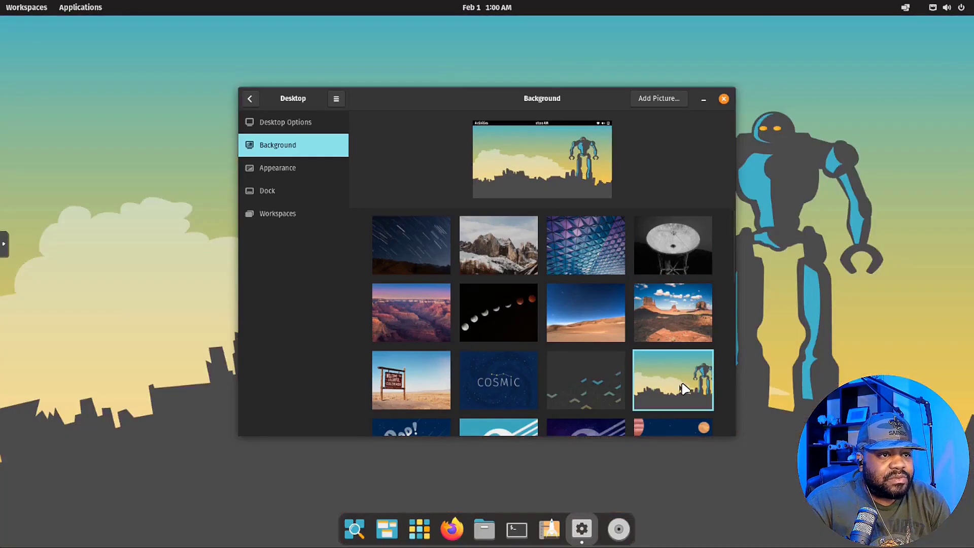
left_click(674, 316)
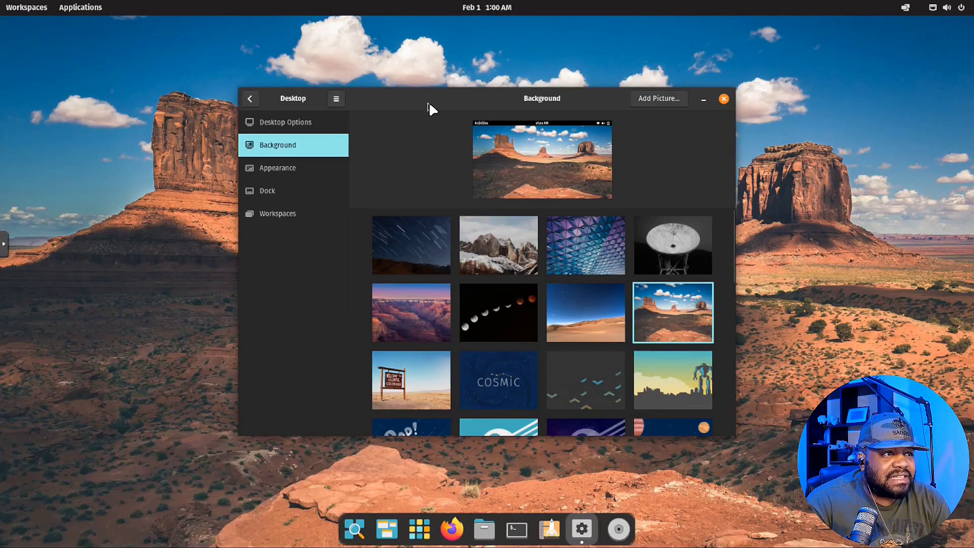
left_click_drag(428, 104, 492, 81)
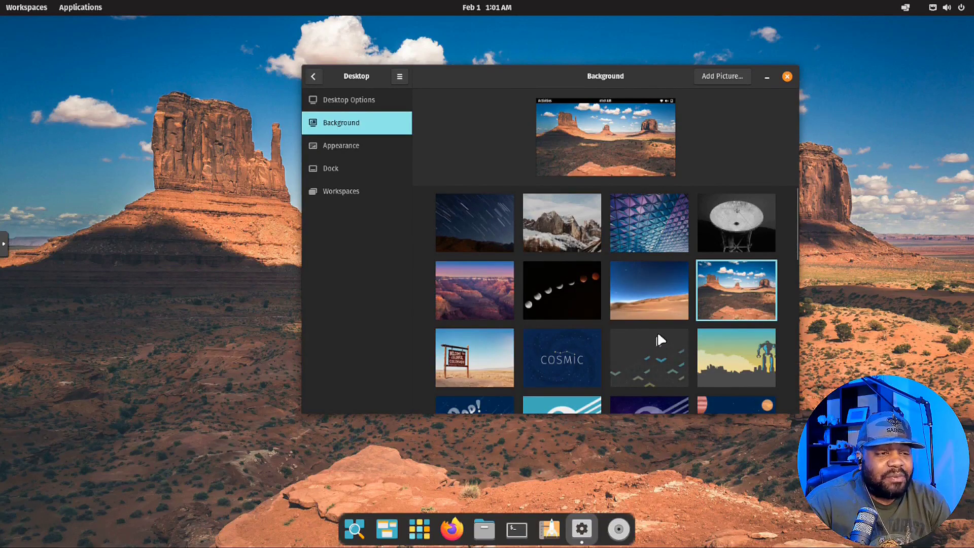
Step: Check the light/dark Appearance options and the full Dock settings list, then close Settings
left_click(343, 146)
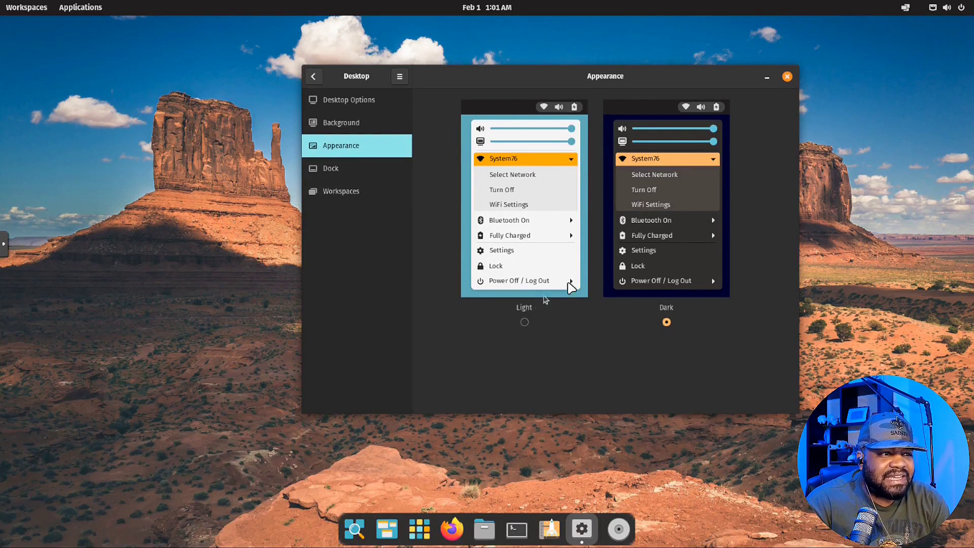
left_click(347, 170)
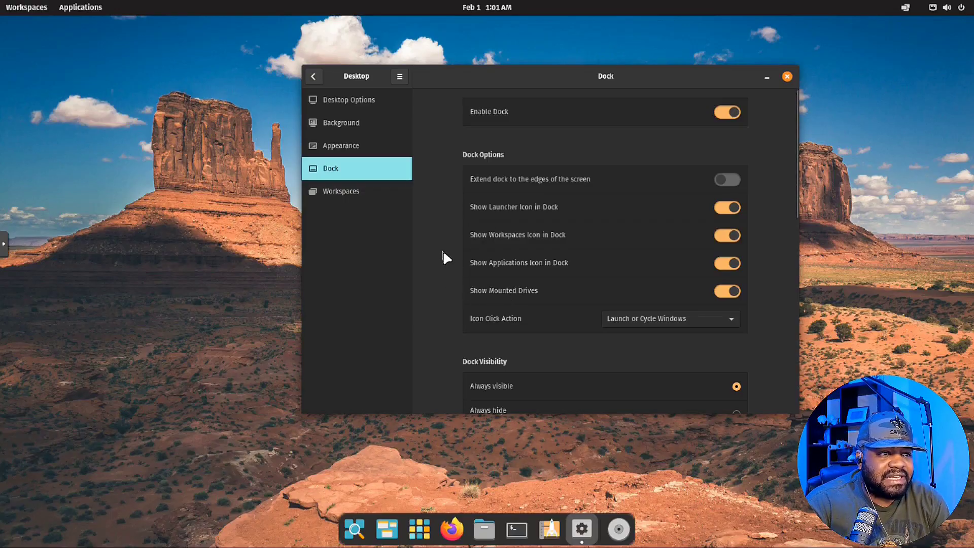
scroll(443, 253, "down", 5)
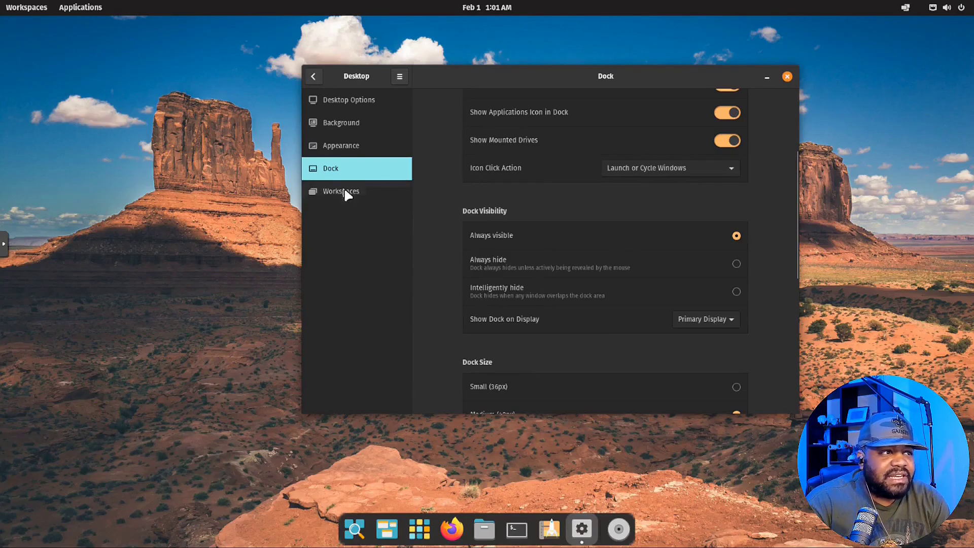
left_click(788, 77)
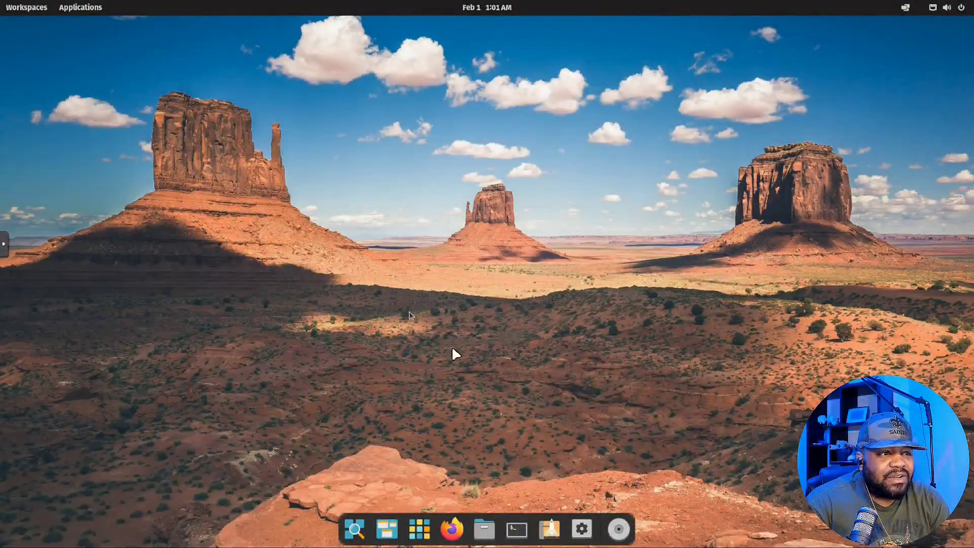